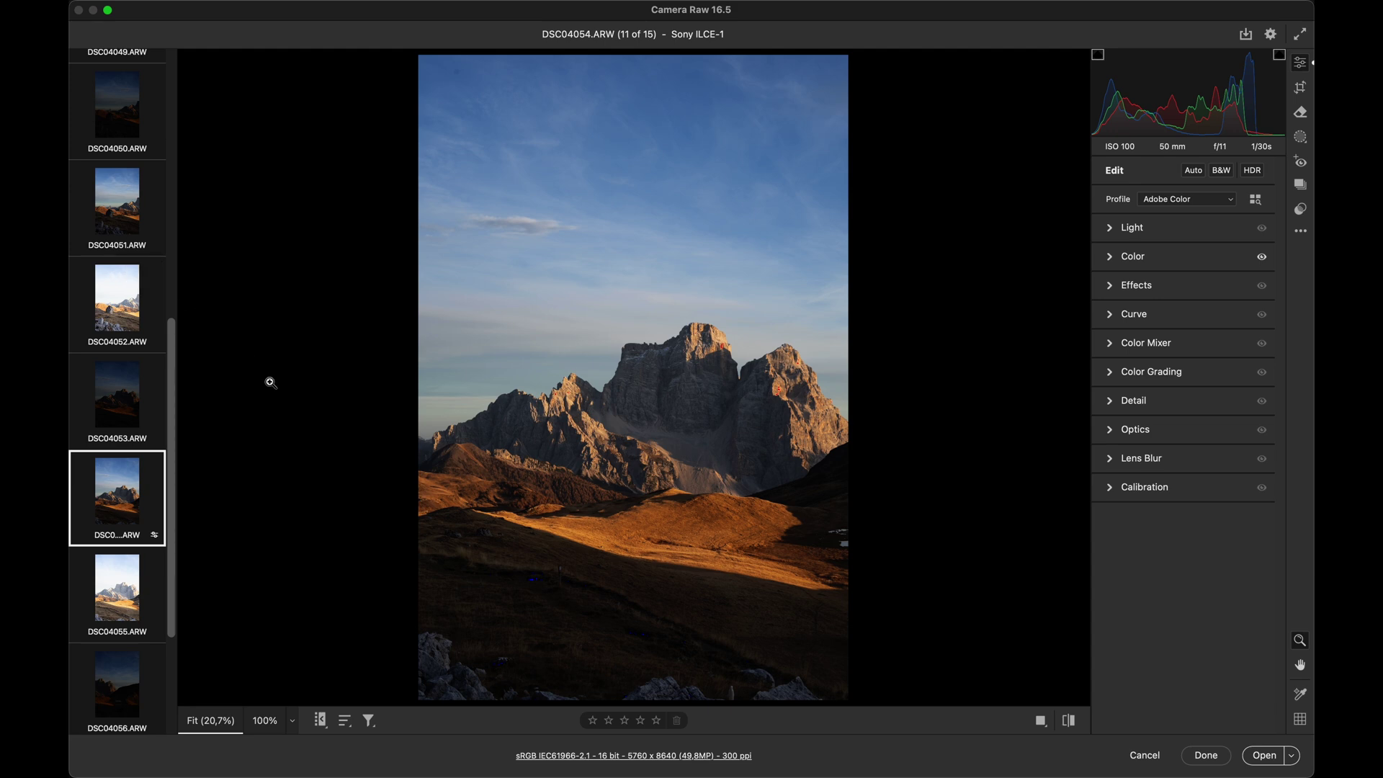
Set the workflow output depth to 16 Bits/Channel in sRGB and close Preferences.
{"action": "left_click", "coordinate": [680, 760]}
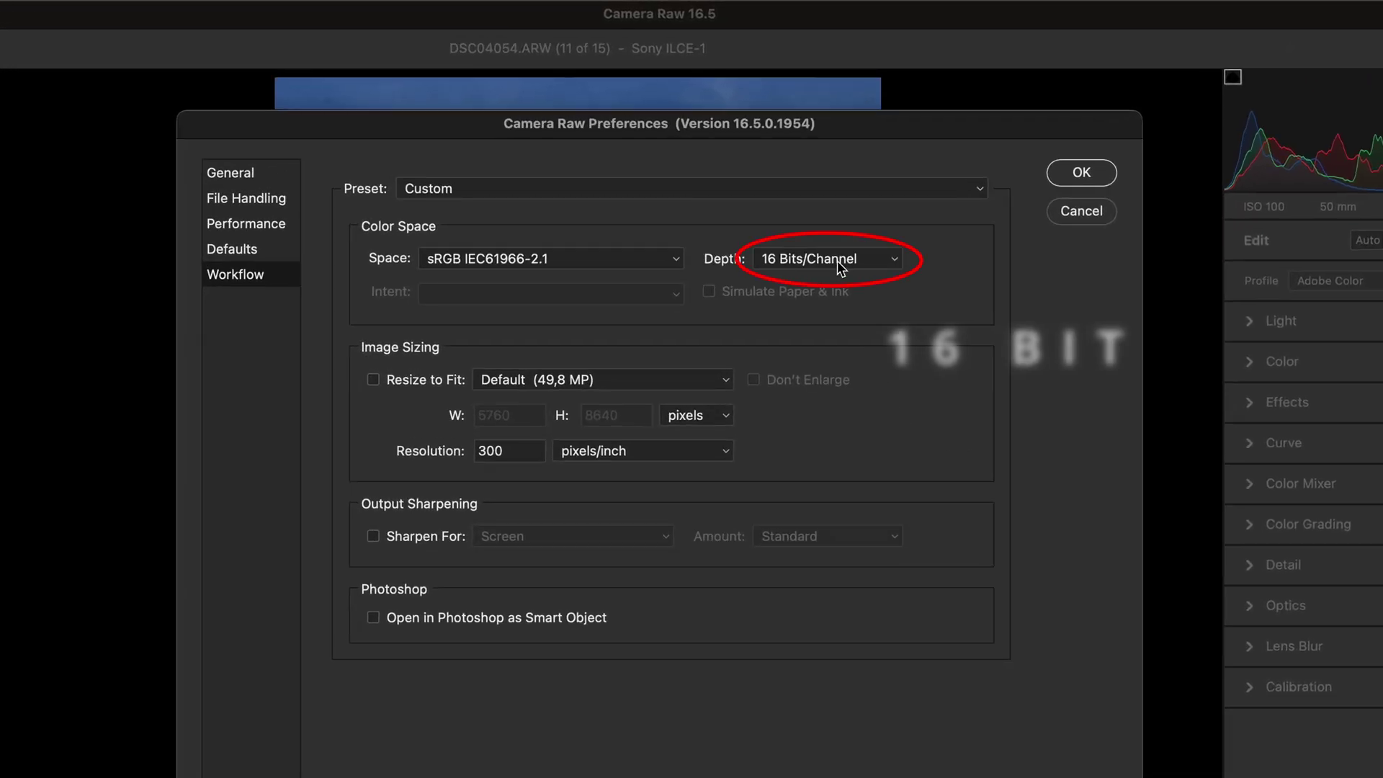
{"action": "left_click", "coordinate": [837, 260]}
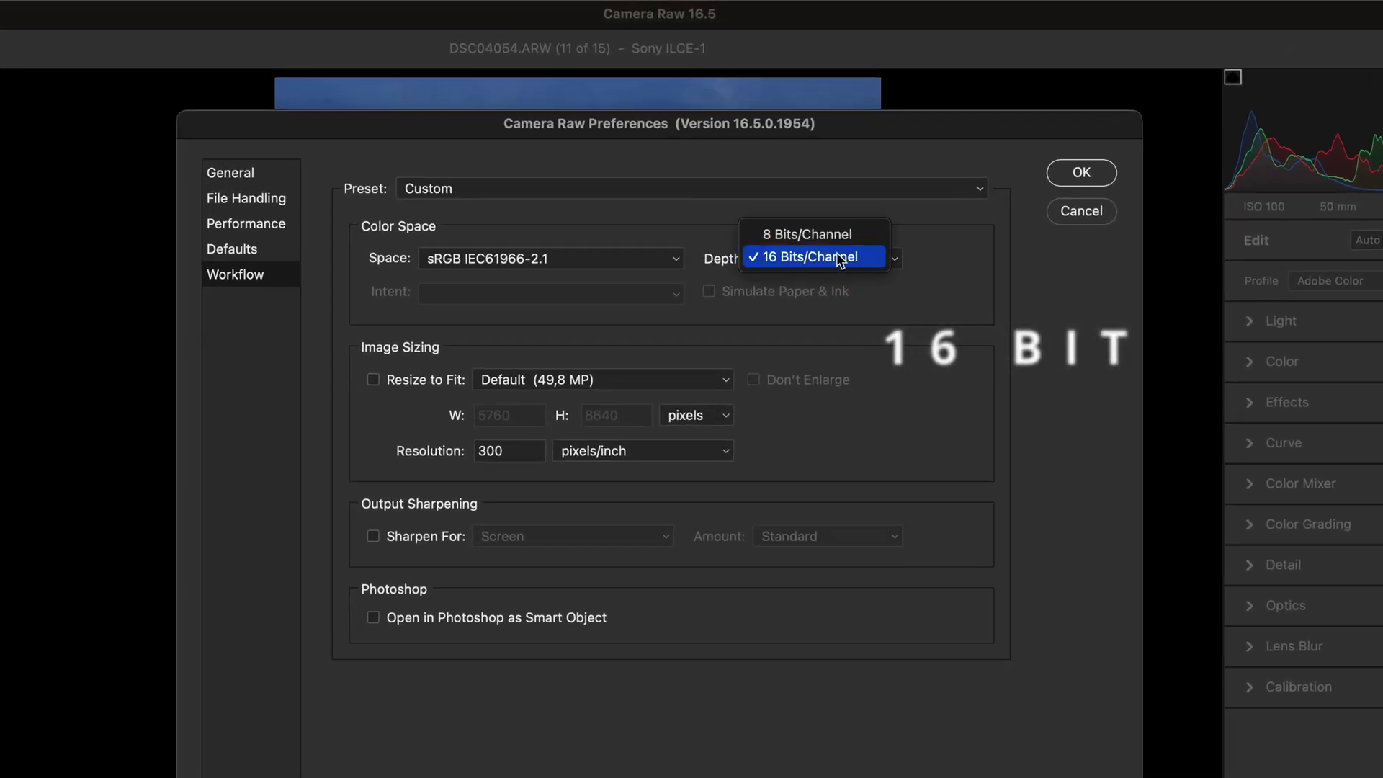
{"action": "left_click", "coordinate": [833, 234]}
{"action": "left_click", "coordinate": [833, 255]}
{"action": "left_click", "coordinate": [836, 278]}
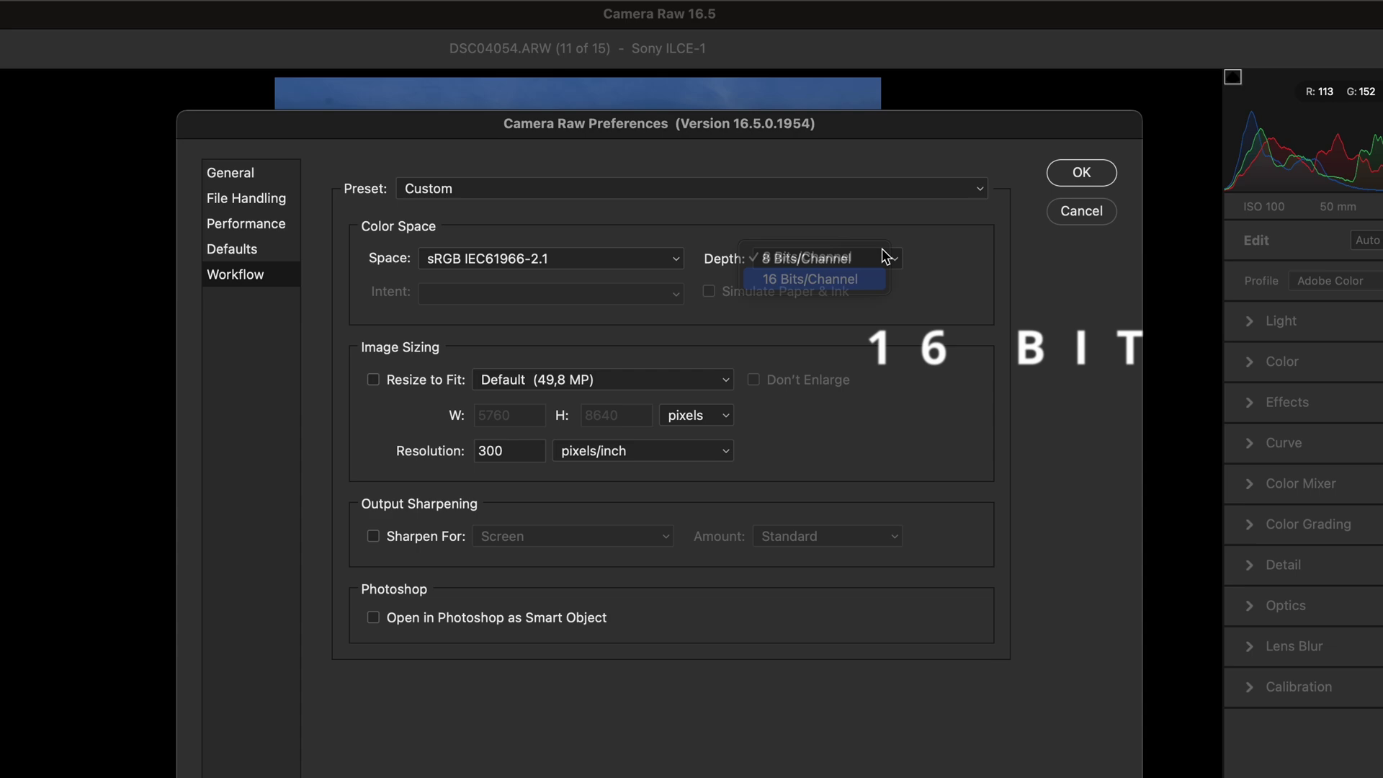
{"action": "left_click", "coordinate": [1078, 173]}
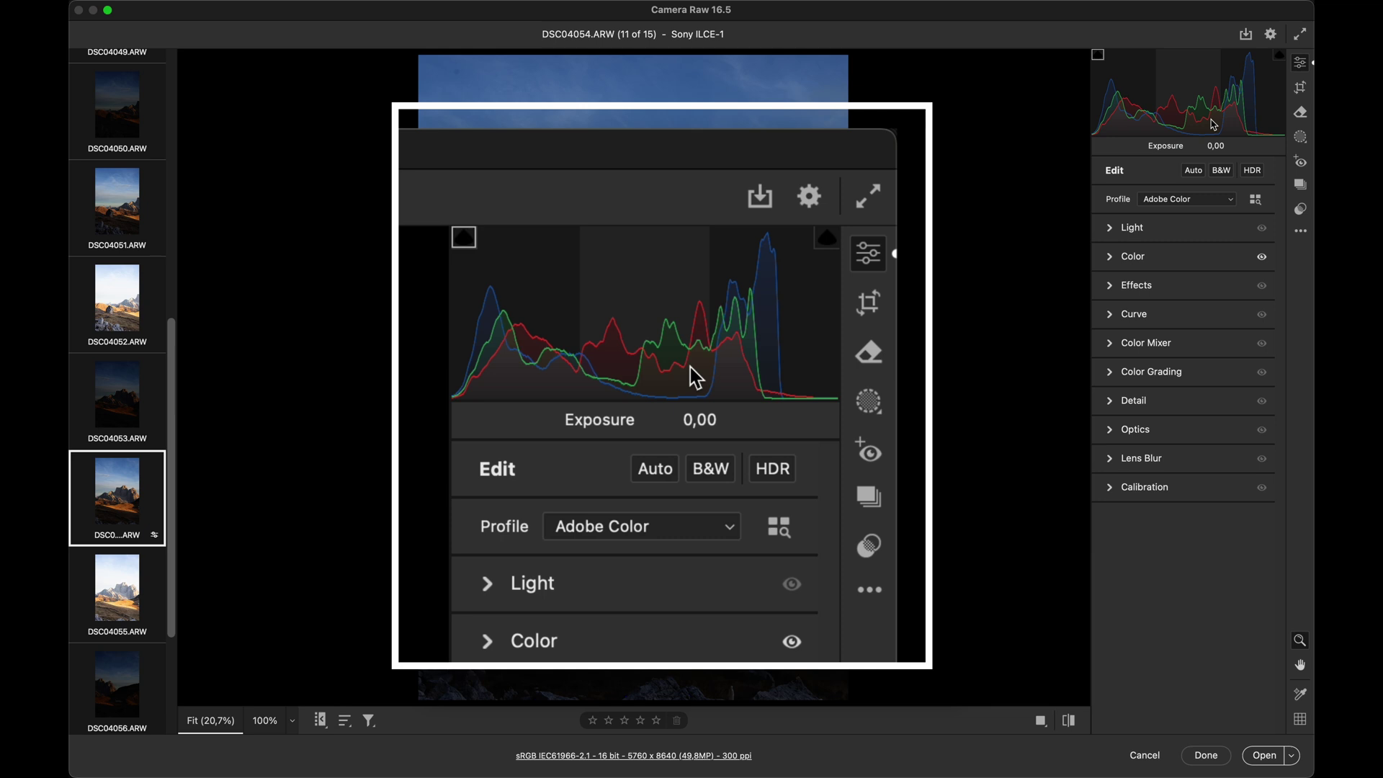
{"action": "left_click", "coordinate": [128, 600]}
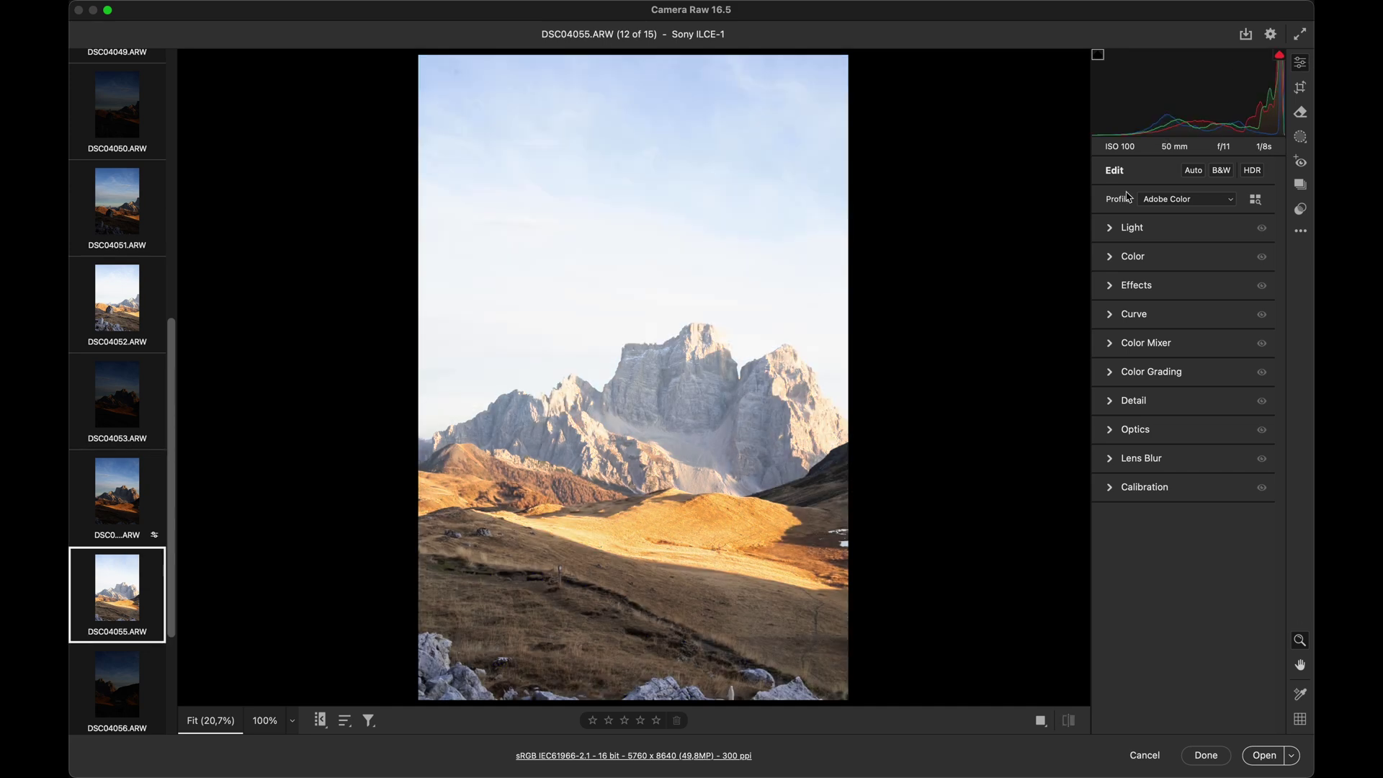
{"action": "left_click", "coordinate": [1280, 59]}
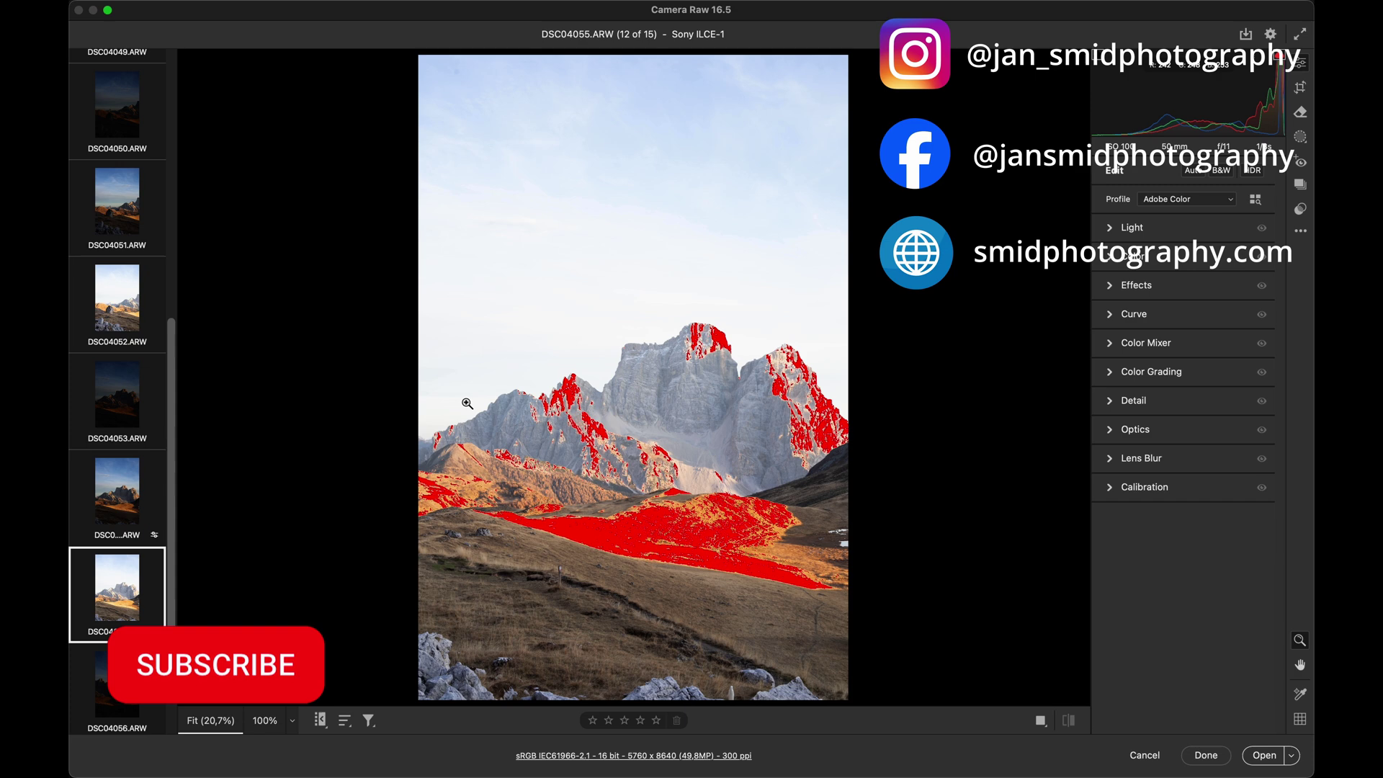
{"action": "left_click", "coordinate": [118, 497]}
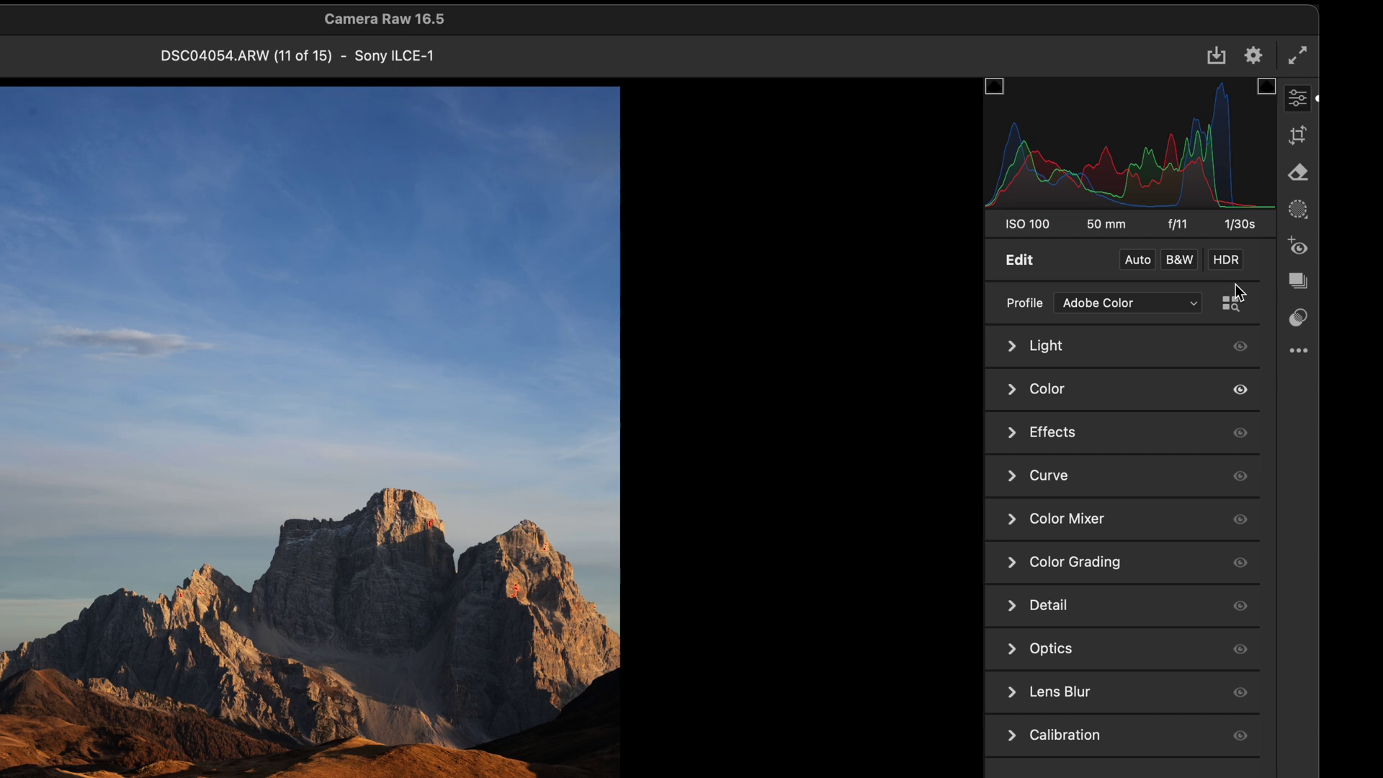
Apply the Adobe Landscape profile to DSC04054.ARW and expand the Light panel.
{"action": "left_click", "coordinate": [1192, 303]}
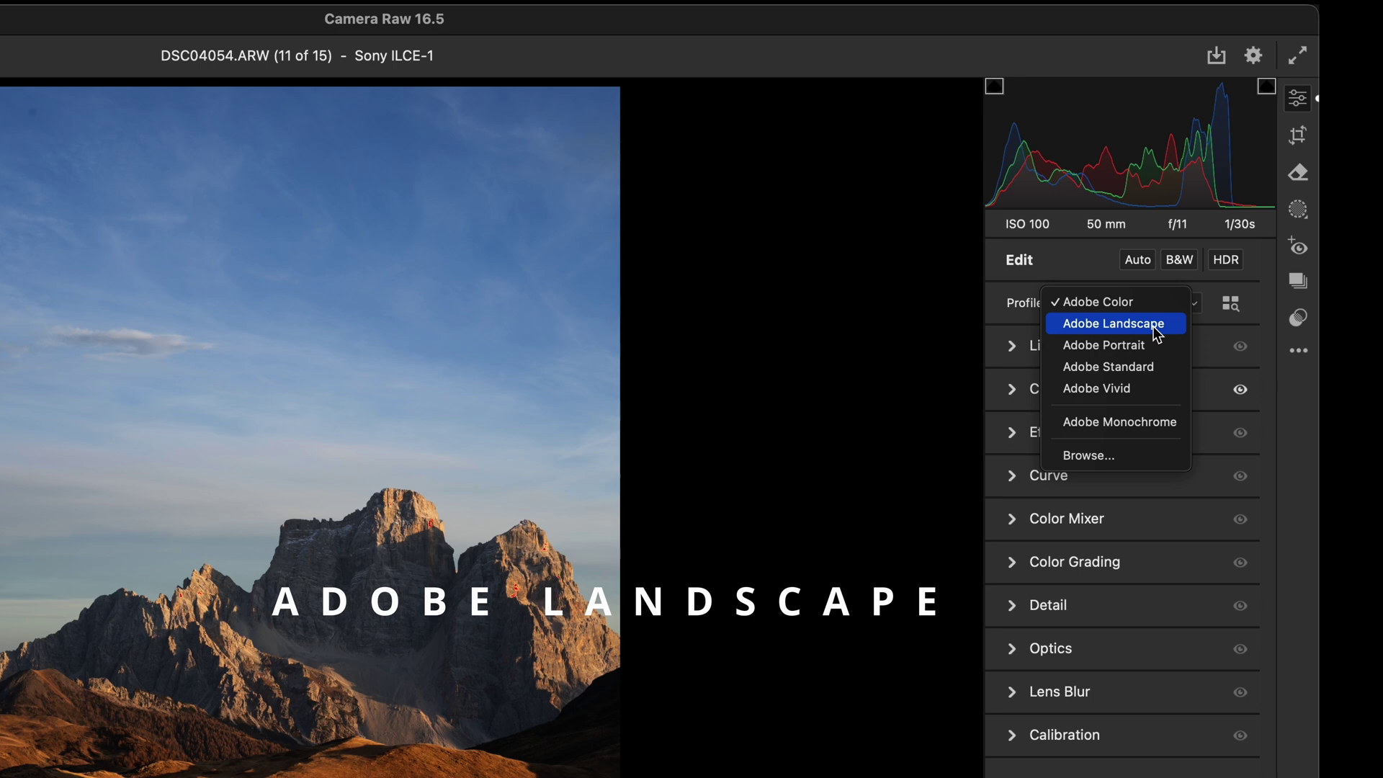
{"action": "left_click", "coordinate": [1153, 325]}
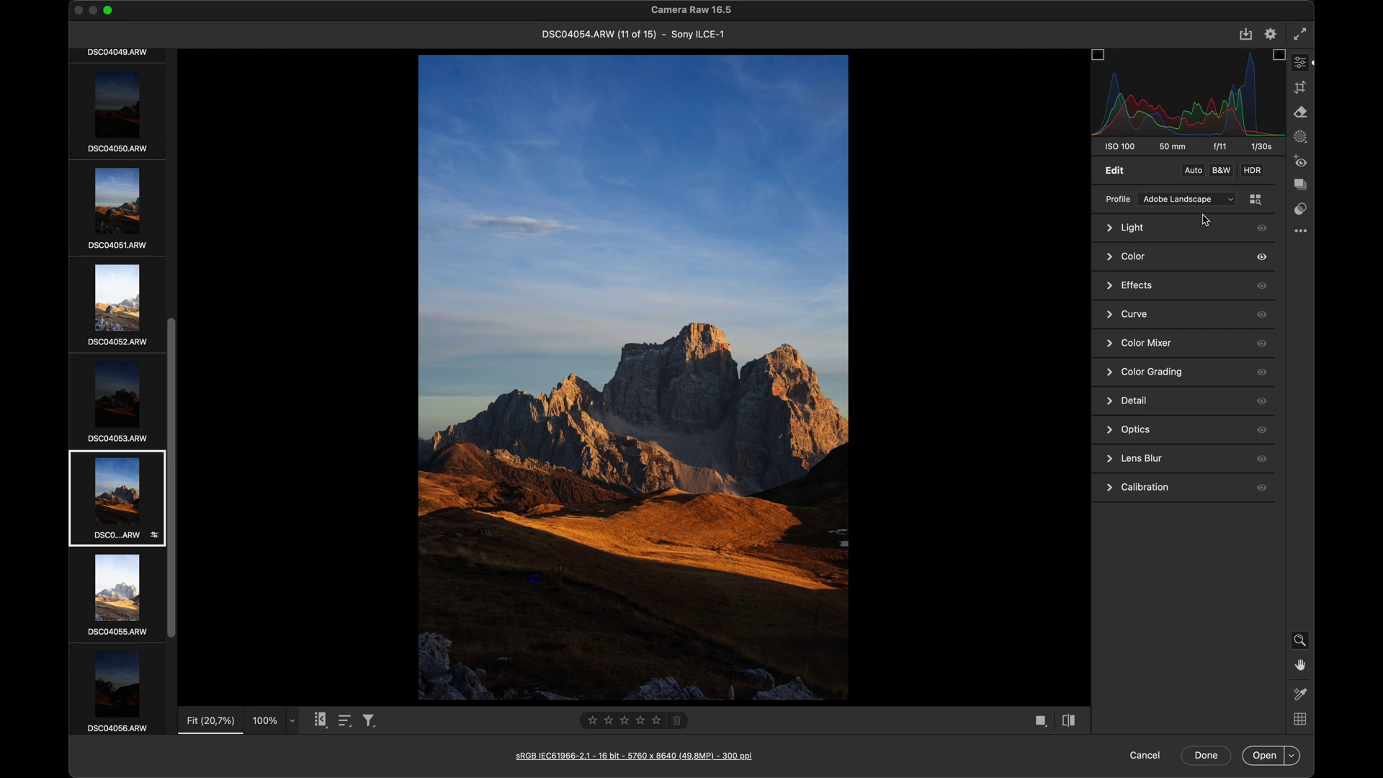
{"action": "left_click", "coordinate": [1155, 229]}
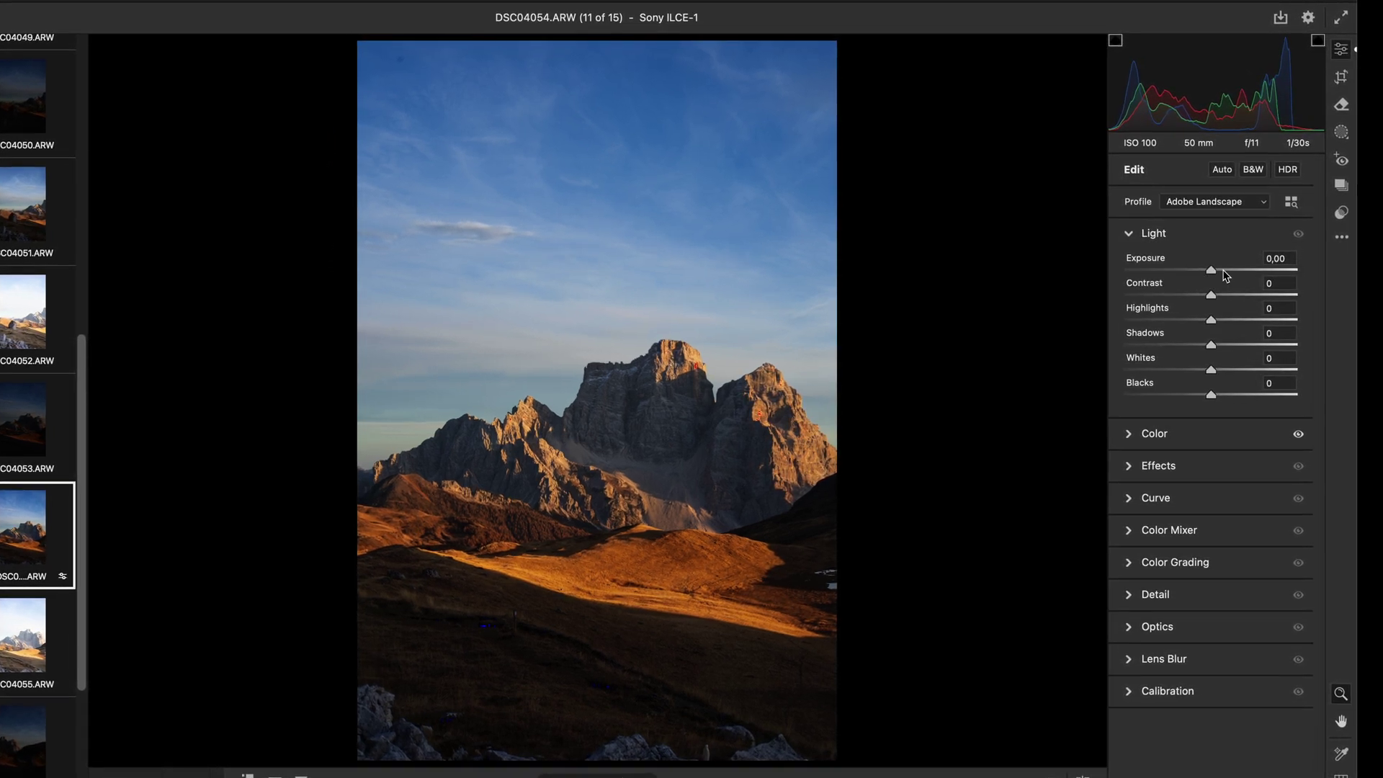
Drag the Light sliders to Exposure -0,05, Contrast +7, Highlights -3 and Shadows +3.
{"action": "left_click_drag", "start_coordinate": [1210, 270], "coordinate": [1226, 301]}
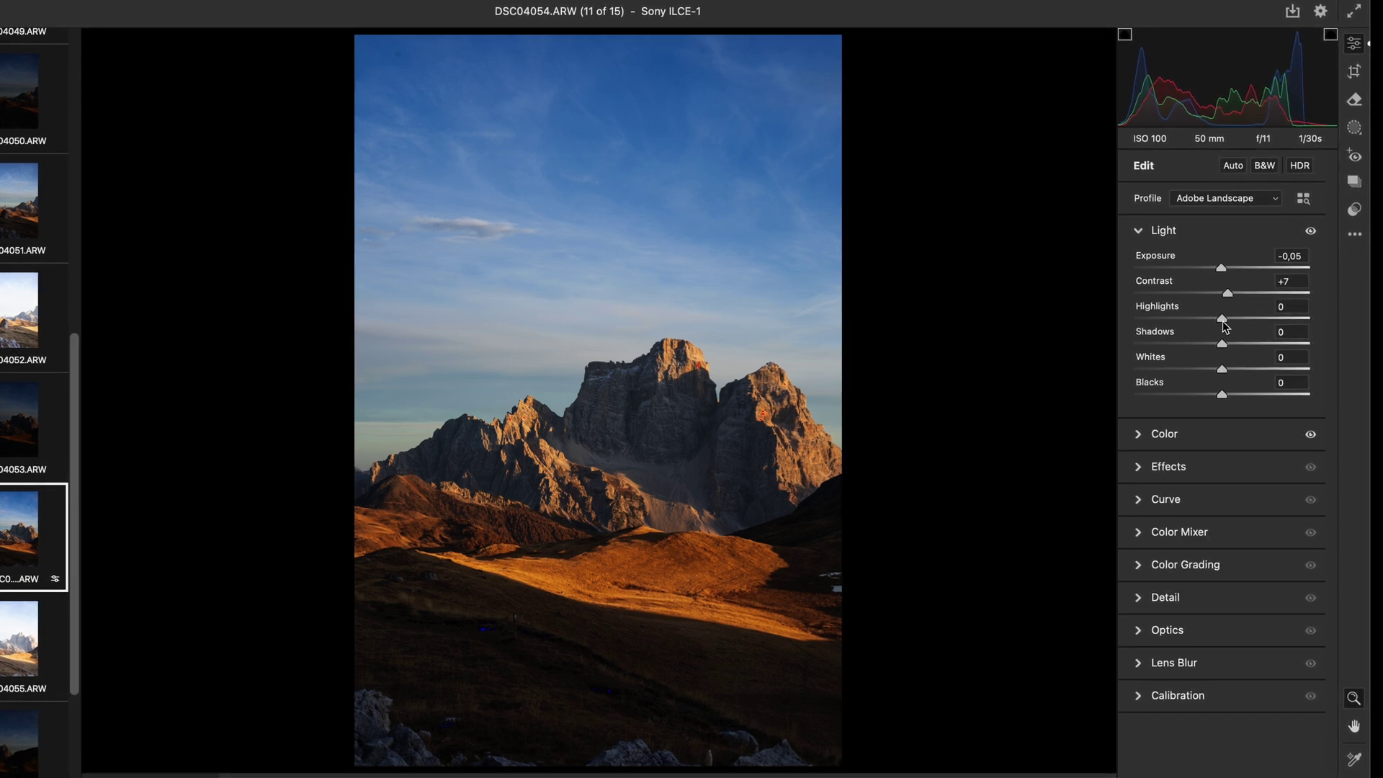
{"action": "left_click_drag", "start_coordinate": [1221, 318], "coordinate": [1226, 352]}
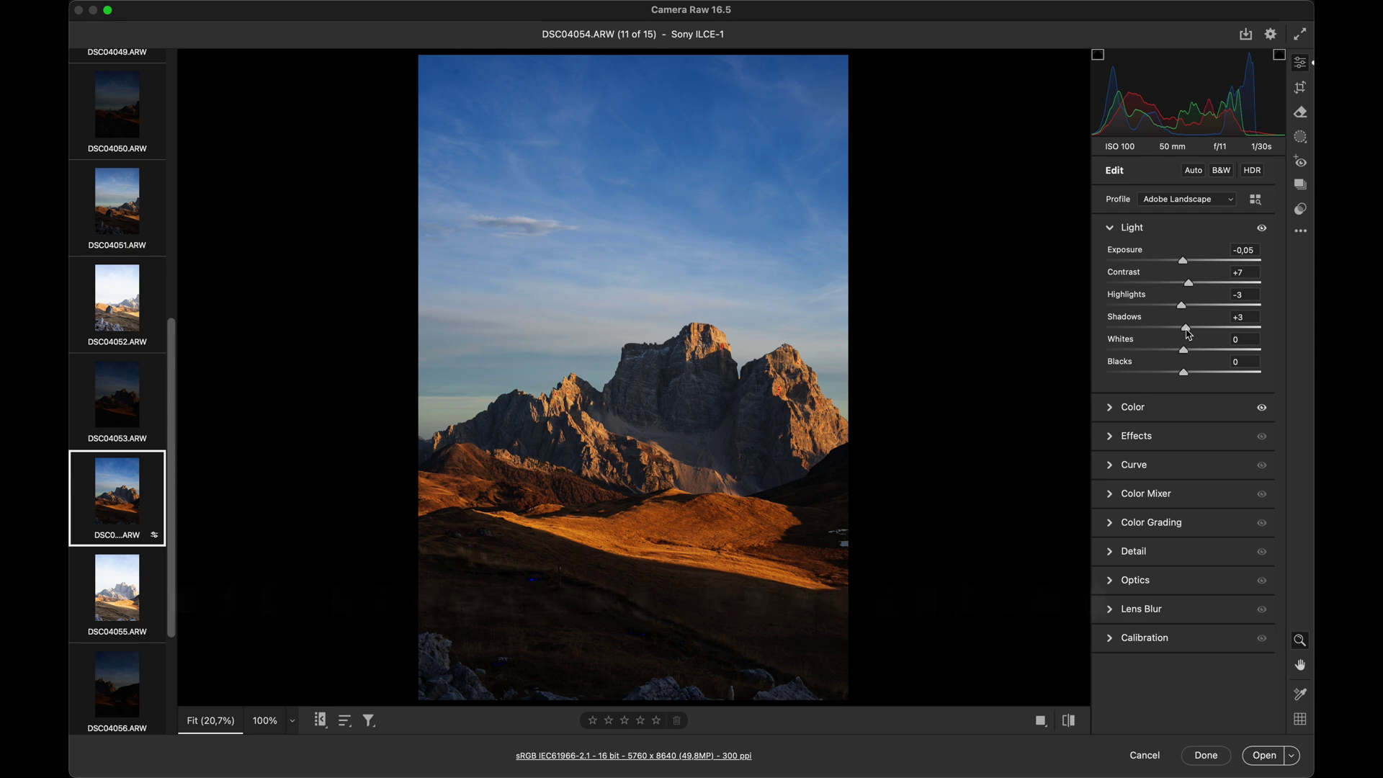
In the Color panel, warm the white balance Temperature to 5750.
{"action": "left_click", "coordinate": [1137, 409]}
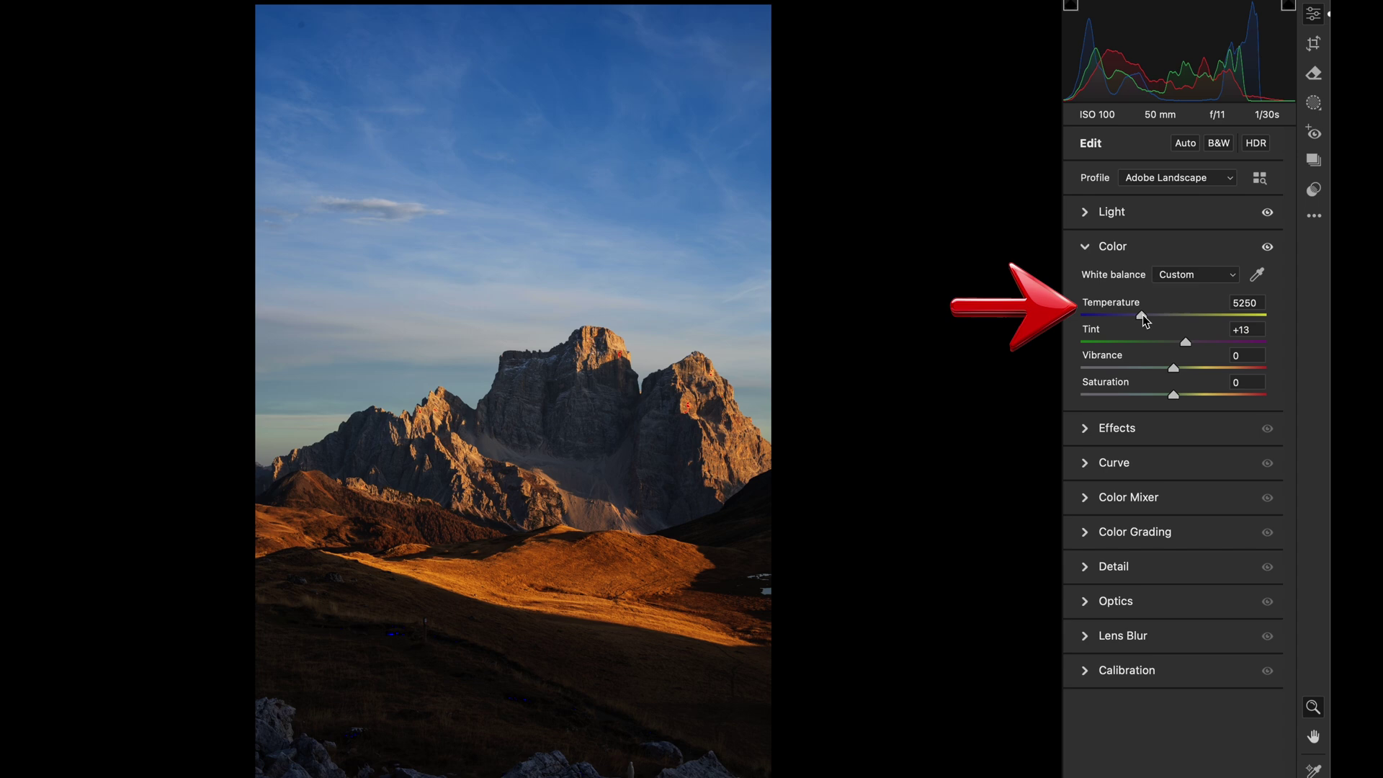
{"action": "mouse_move", "coordinate": [1142, 314]}
{"action": "left_mouse_down"}
{"action": "mouse_move", "coordinate": [1166, 314]}
{"action": "mouse_move", "coordinate": [1135, 317]}
{"action": "mouse_move", "coordinate": [1148, 318]}
{"action": "left_mouse_up"}
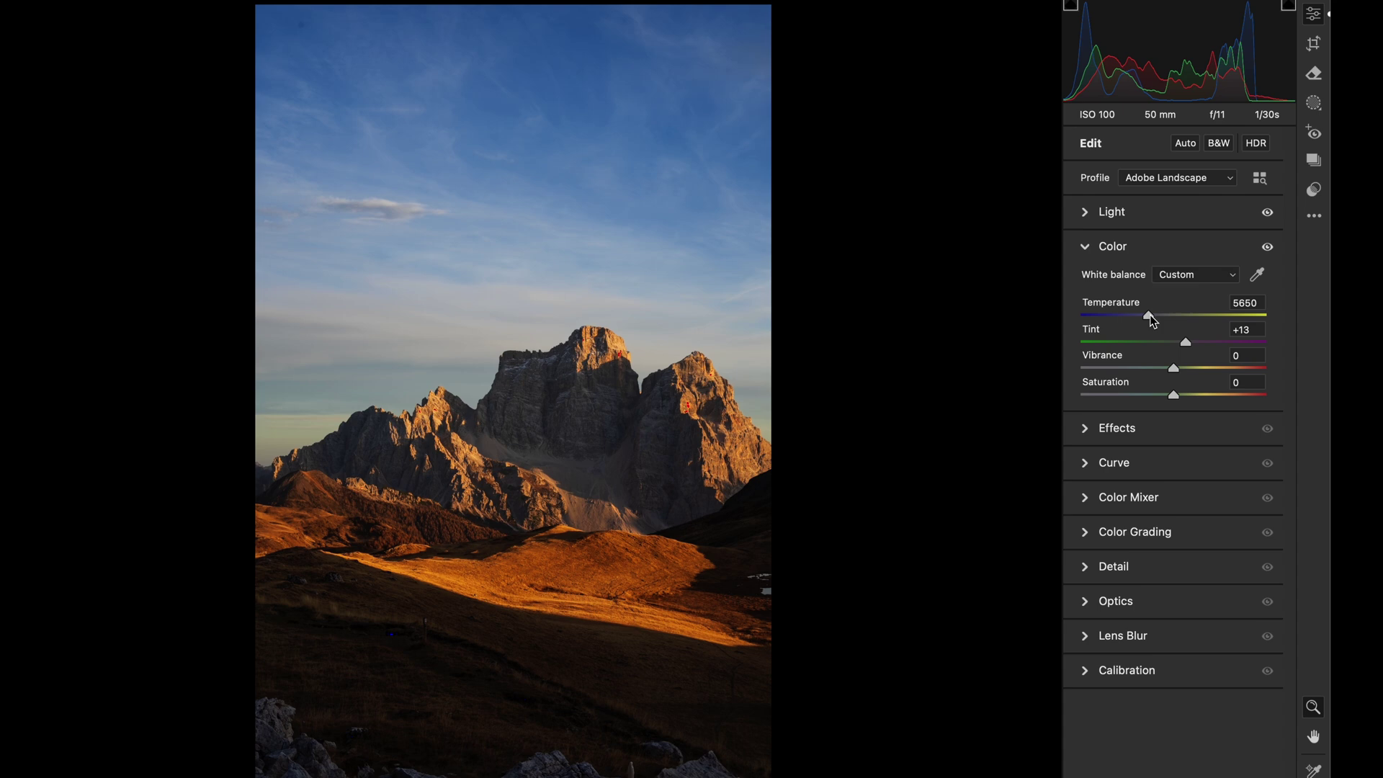
{"action": "mouse_move", "coordinate": [1149, 315]}
{"action": "left_mouse_down"}
{"action": "mouse_move", "coordinate": [1179, 317]}
{"action": "mouse_move", "coordinate": [1130, 319]}
{"action": "mouse_move", "coordinate": [1150, 319]}
{"action": "left_mouse_up"}
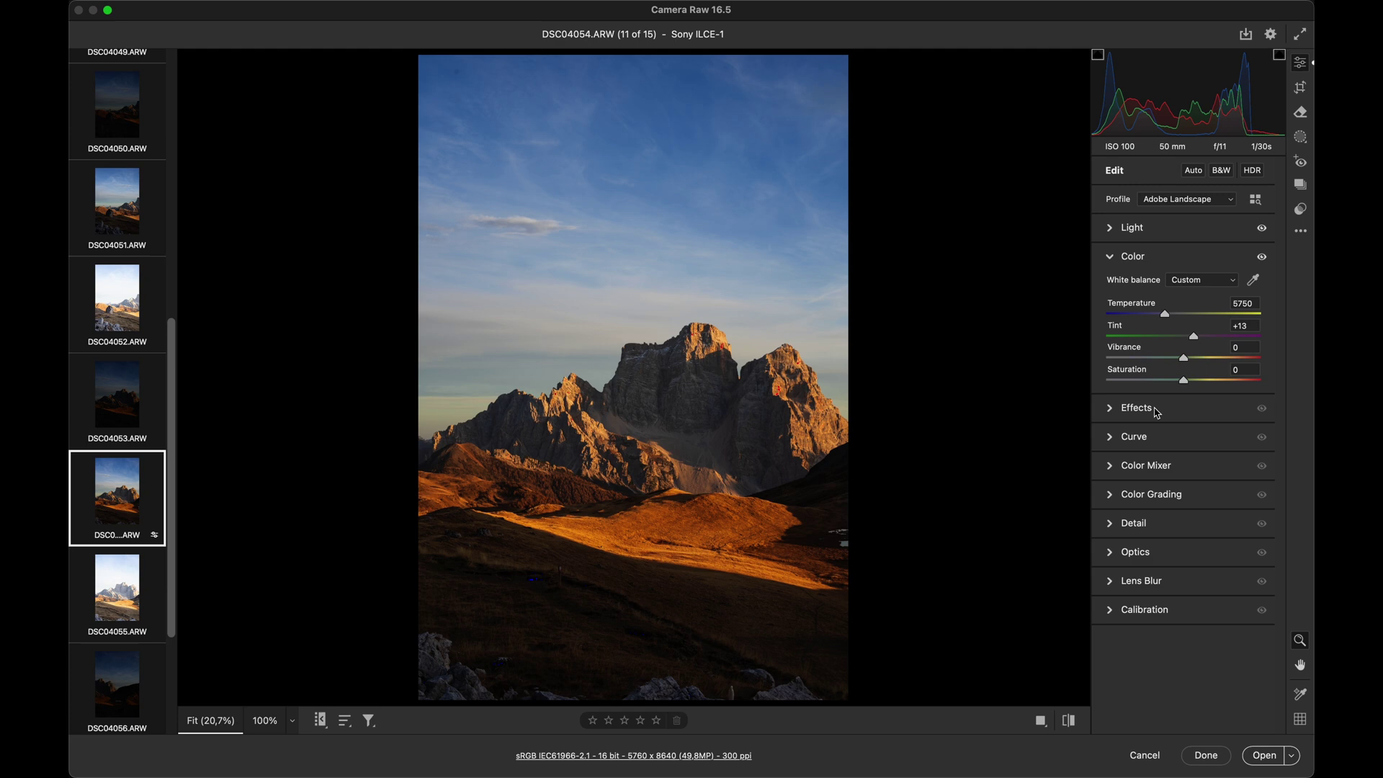
In the Effects panel, set Texture +28, Clarity +10 and Dehaze -1.
{"action": "left_click", "coordinate": [1156, 409]}
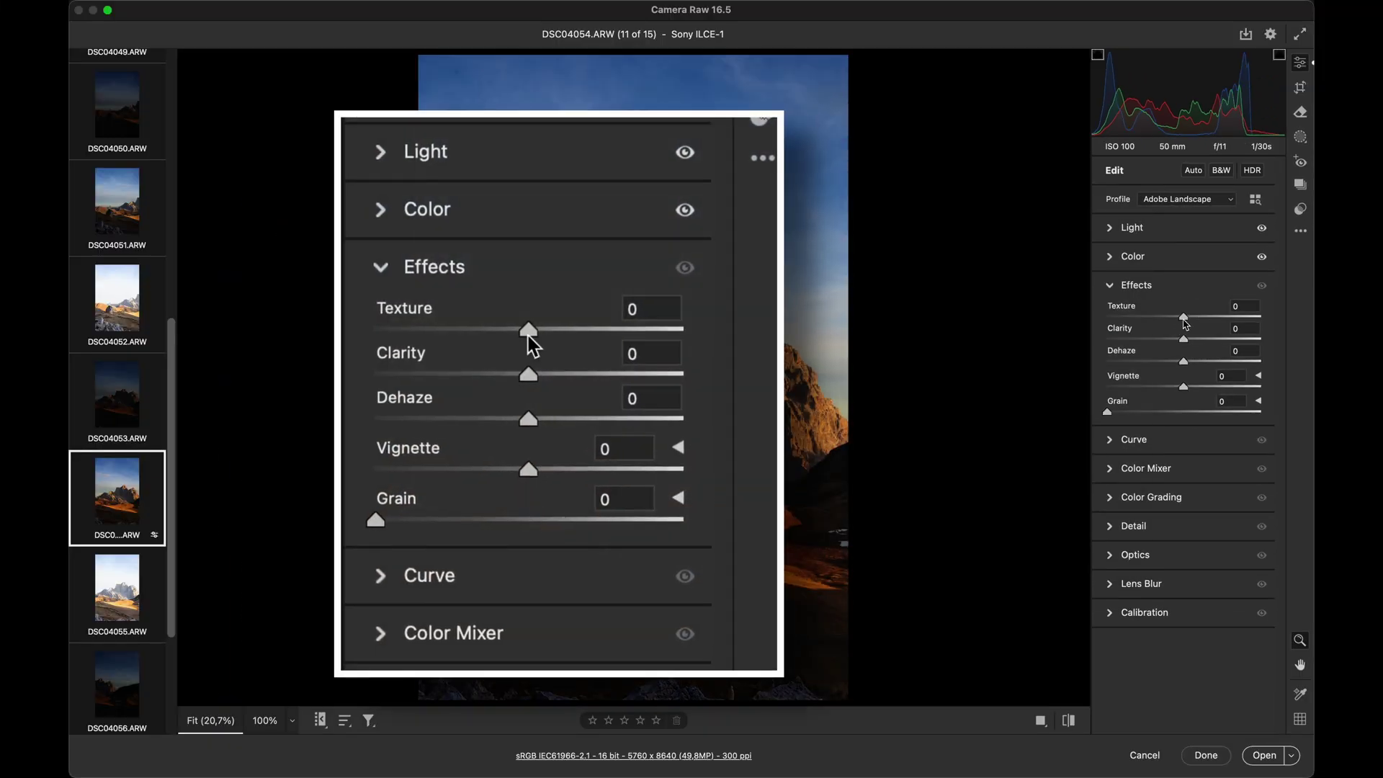
{"action": "left_click_drag", "start_coordinate": [1185, 324], "coordinate": [1206, 325]}
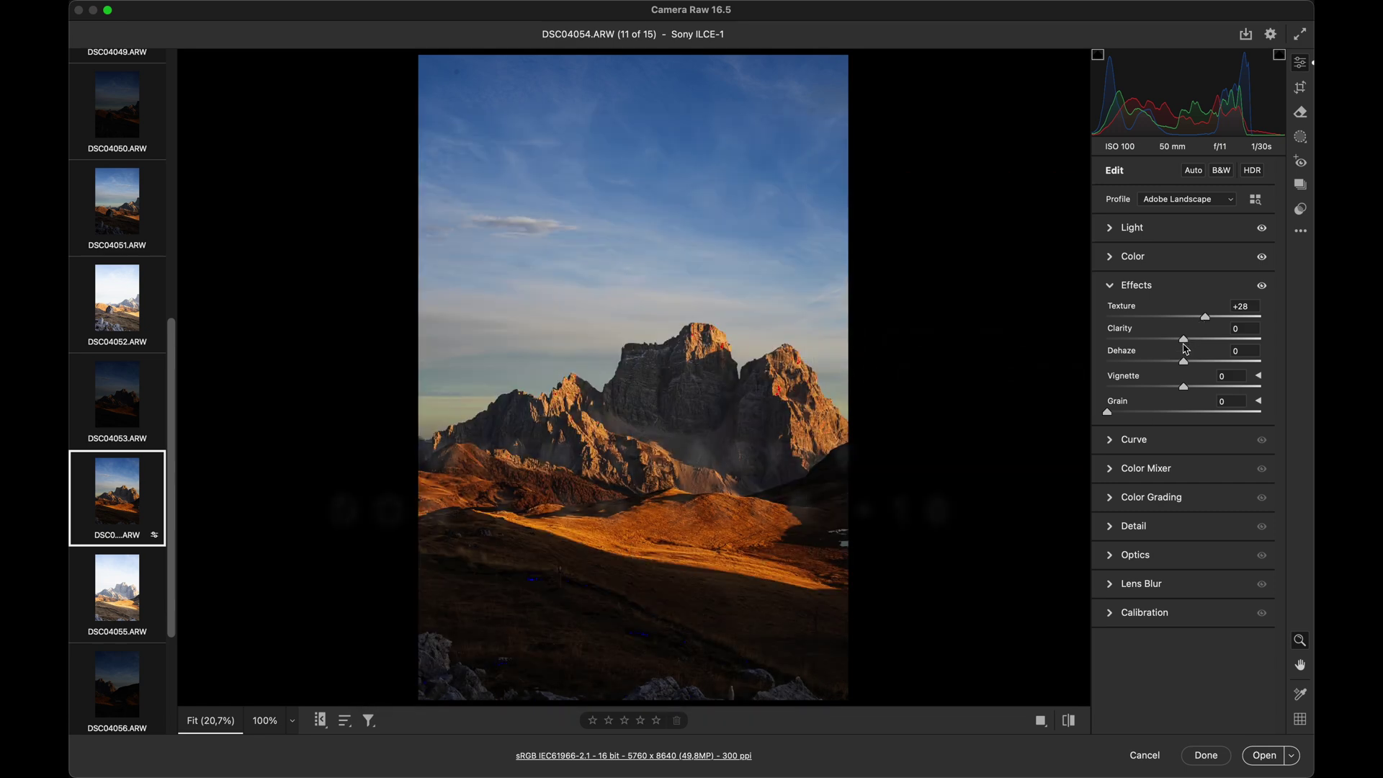
{"action": "left_click_drag", "start_coordinate": [1184, 340], "coordinate": [1196, 345]}
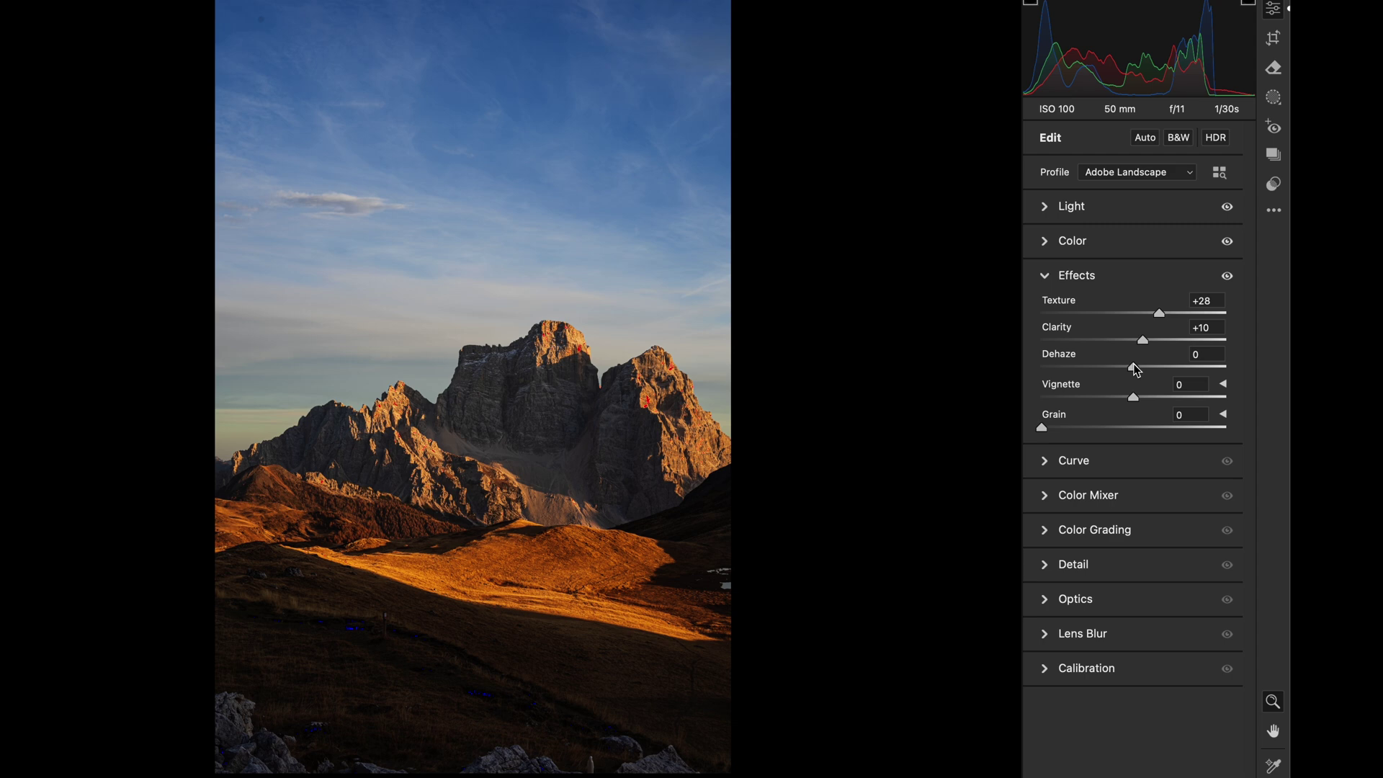
{"action": "mouse_move", "coordinate": [1137, 368]}
{"action": "left_mouse_down"}
{"action": "mouse_move", "coordinate": [1151, 365]}
{"action": "mouse_move", "coordinate": [1085, 366]}
{"action": "mouse_move", "coordinate": [1167, 370]}
{"action": "mouse_move", "coordinate": [1091, 368]}
{"action": "mouse_move", "coordinate": [1128, 374]}
{"action": "left_mouse_up"}
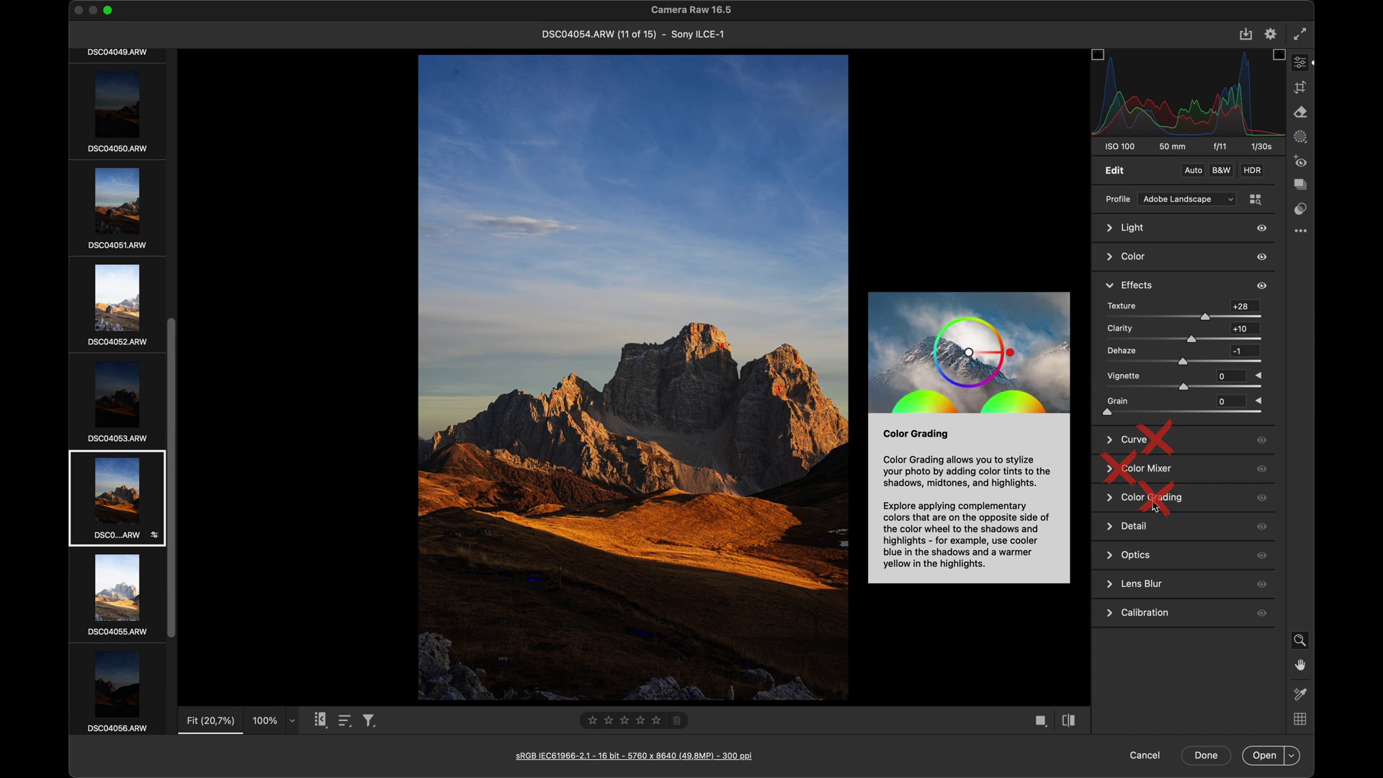
Expand the Detail panel showing Sharpening 40, Luminance 0 and Color noise reduction 25.
{"action": "left_click", "coordinate": [1148, 525]}
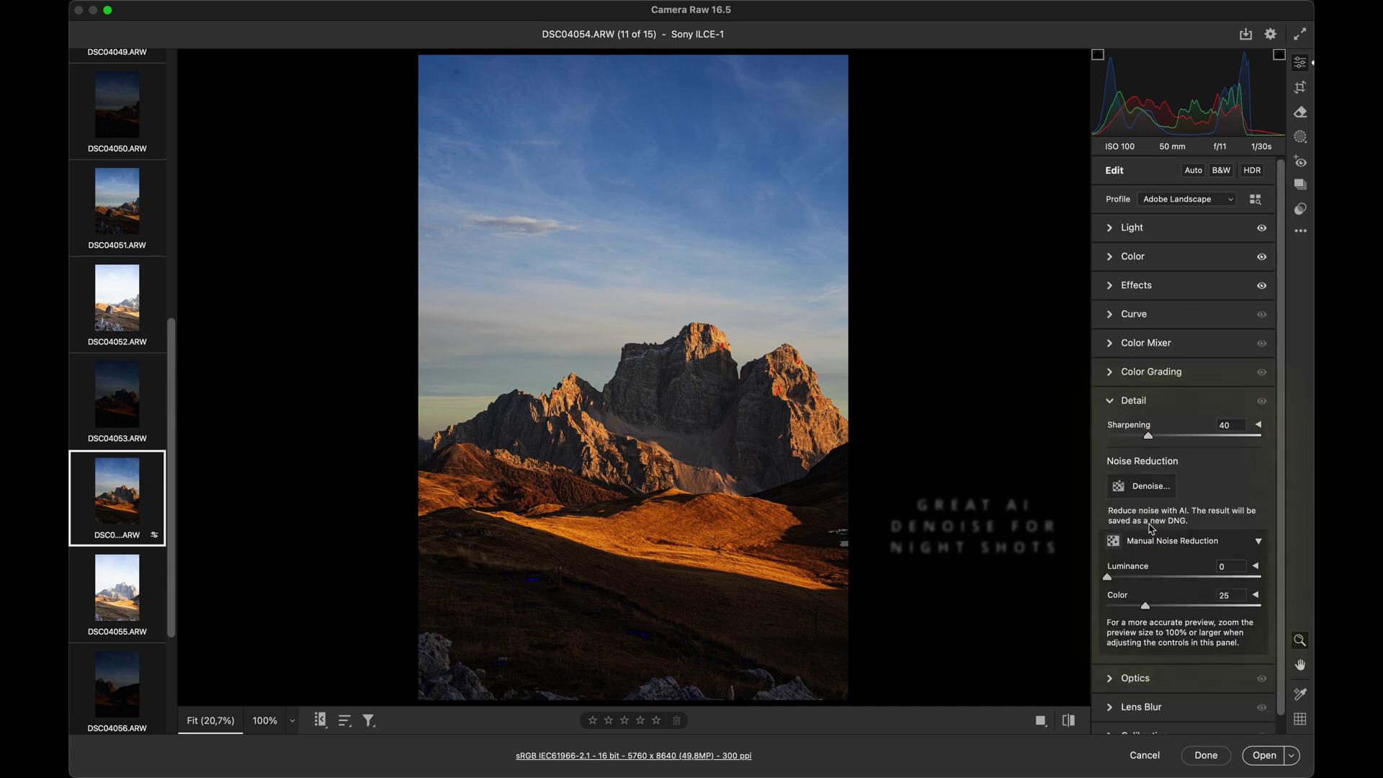
{"action": "scroll", "coordinate": [1150, 528], "scroll_direction": "down", "scroll_amount": 1}
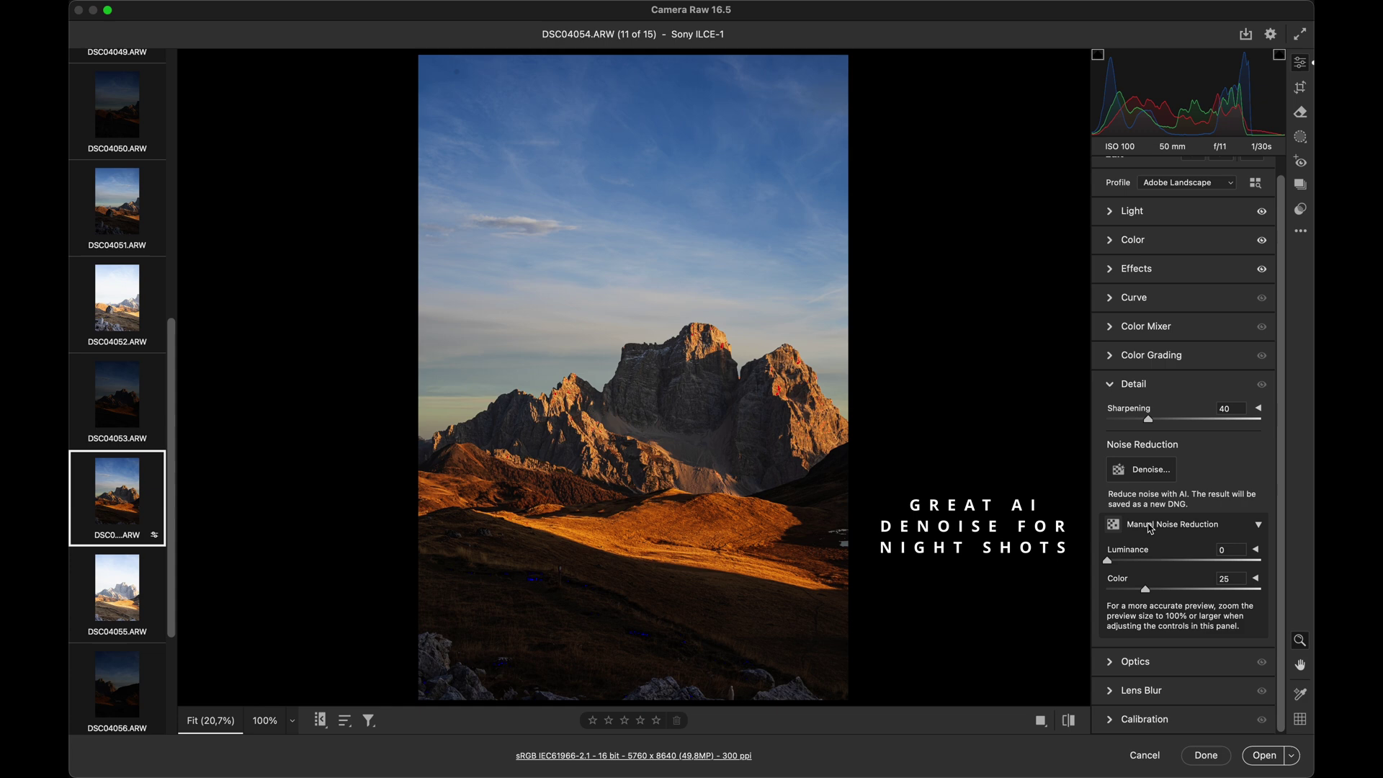
Enable Remove chromatic aberration and the Zeiss Loxia Planar T* 2/50 profile corrections.
{"action": "left_click", "coordinate": [1148, 662]}
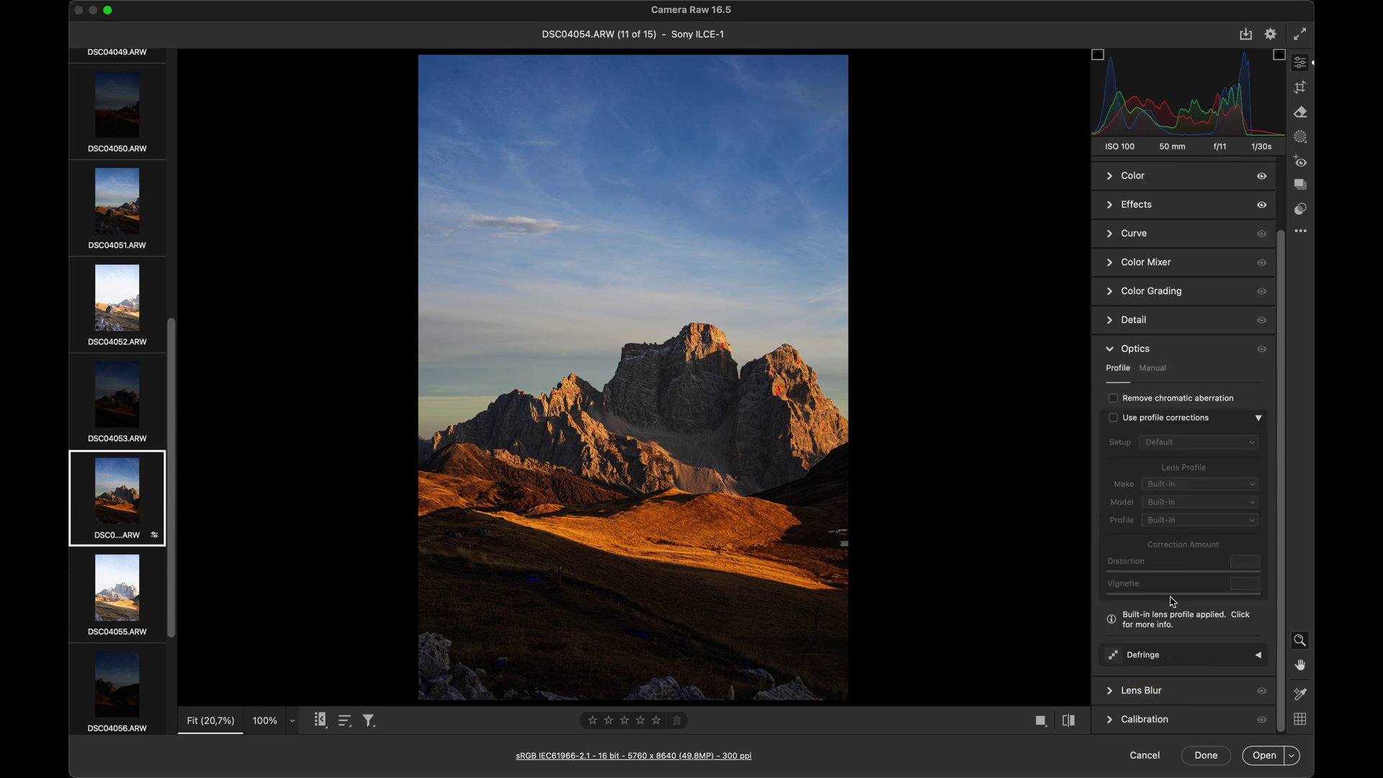
{"action": "left_click", "coordinate": [1138, 416]}
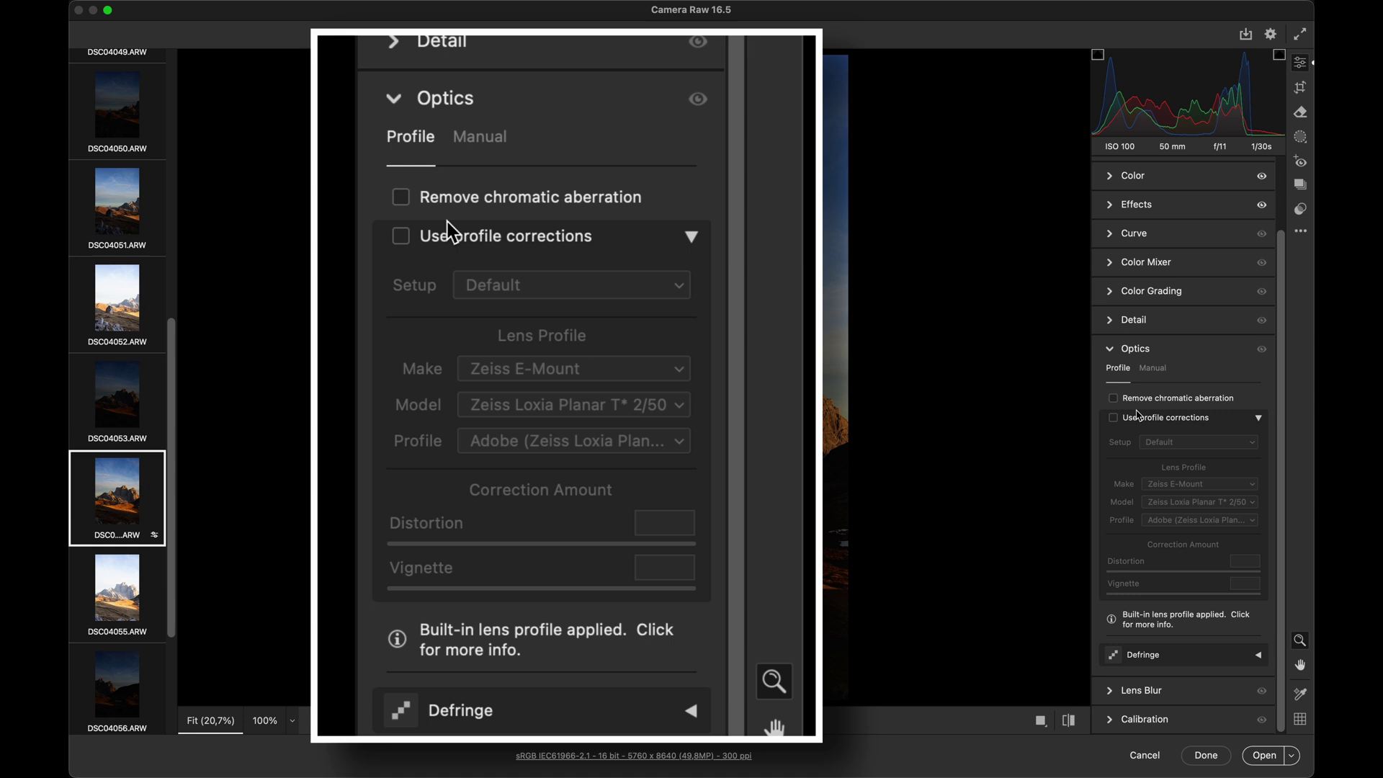
{"action": "left_click", "coordinate": [1114, 400]}
{"action": "left_click", "coordinate": [1114, 419]}
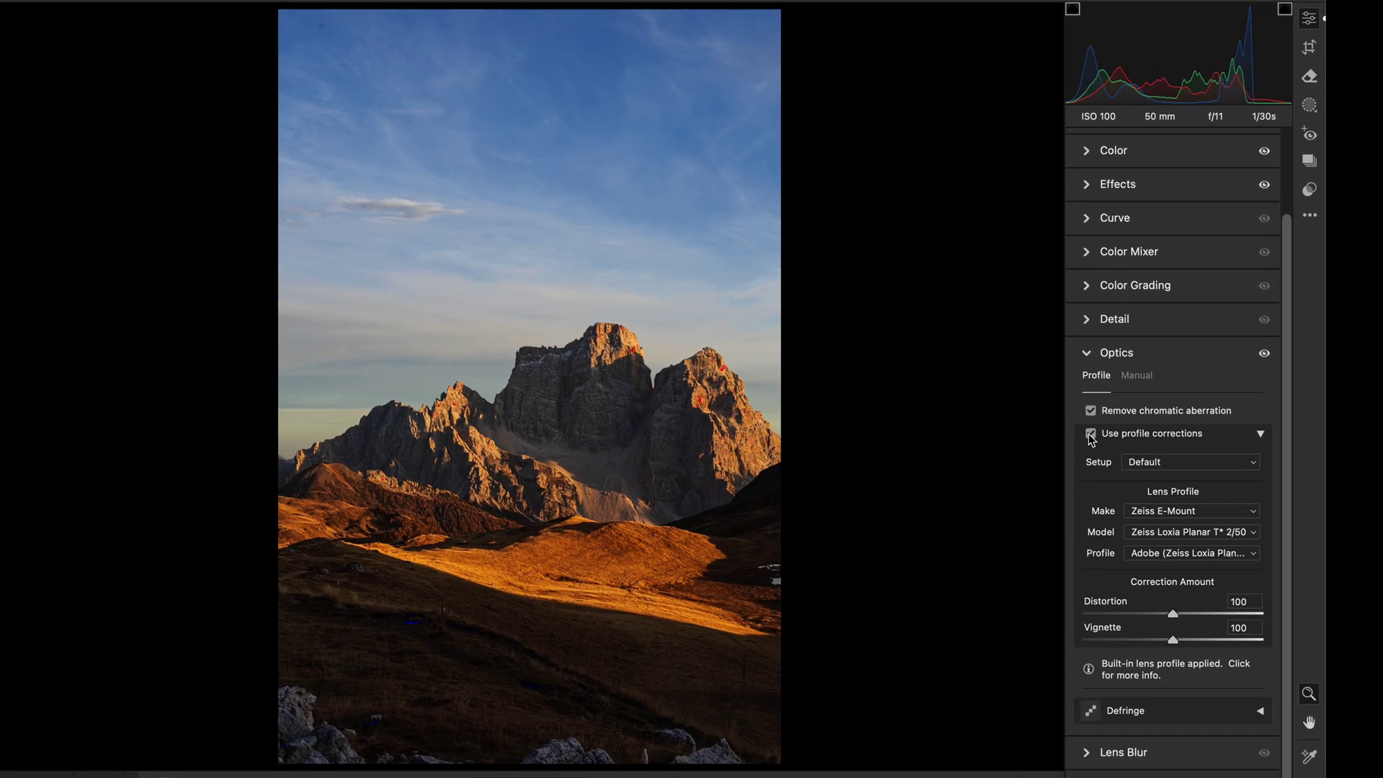
Toggle the lens profile corrections to compare, leaving them switched on.
{"action": "left_click", "coordinate": [1113, 422]}
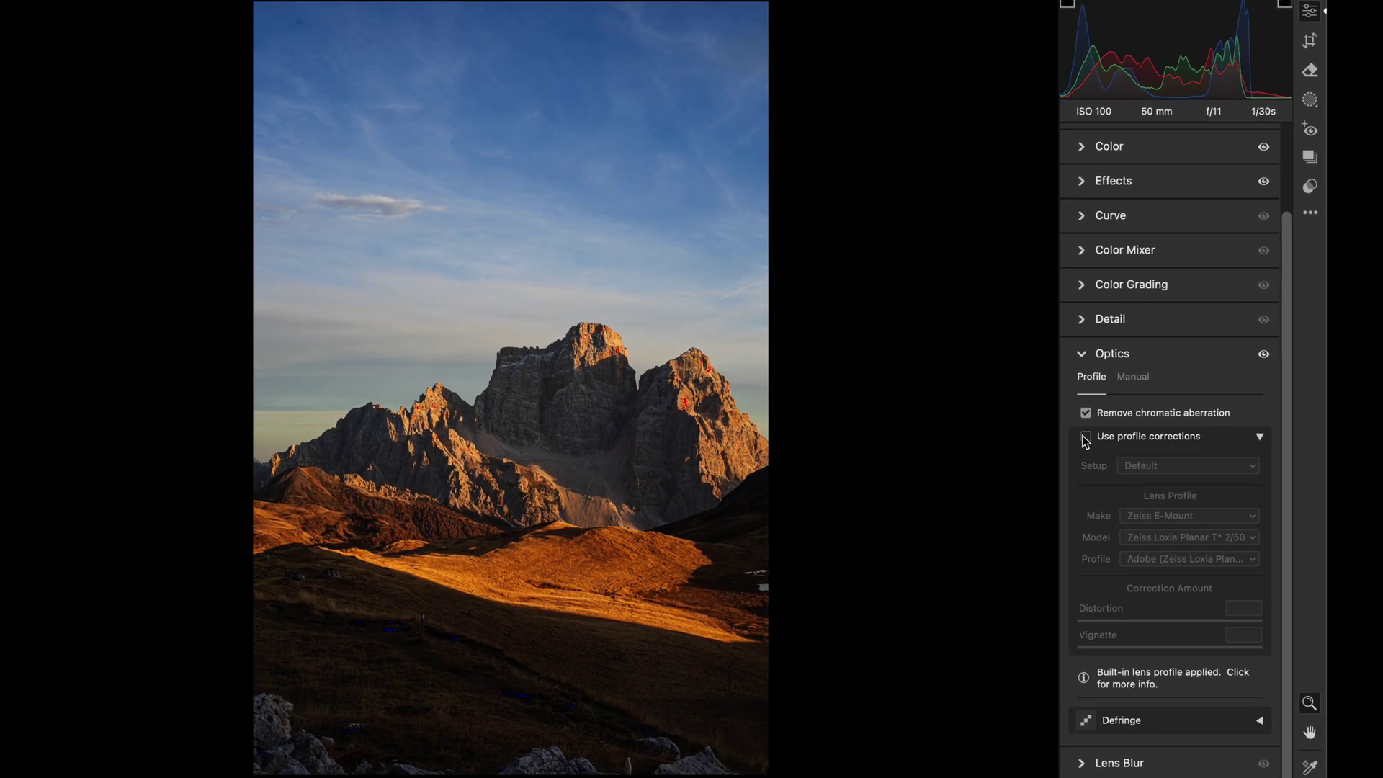
{"action": "left_click", "coordinate": [1113, 422]}
{"action": "left_click", "coordinate": [1084, 438]}
{"action": "left_click", "coordinate": [1084, 438]}
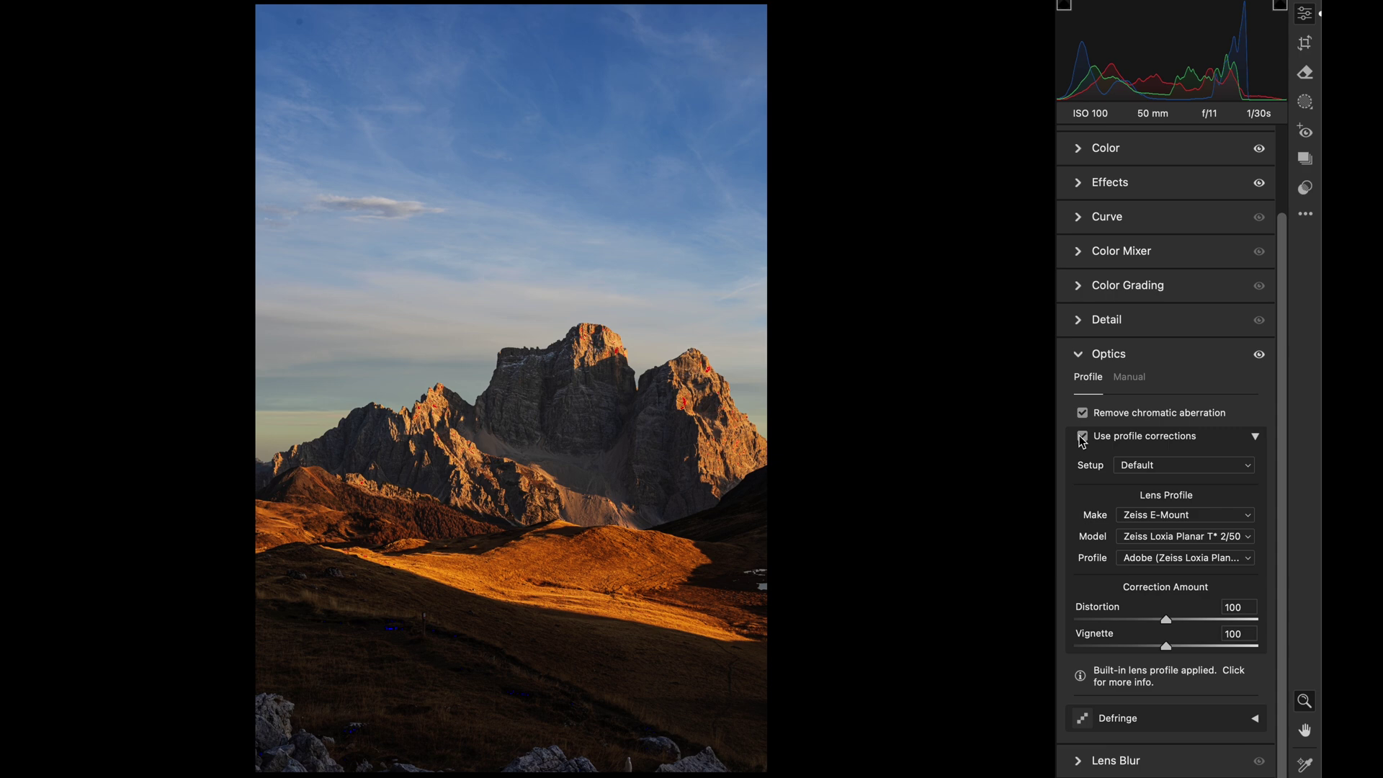
{"action": "left_click", "coordinate": [1084, 438]}
{"action": "left_click", "coordinate": [1082, 437]}
{"action": "left_click", "coordinate": [1082, 437]}
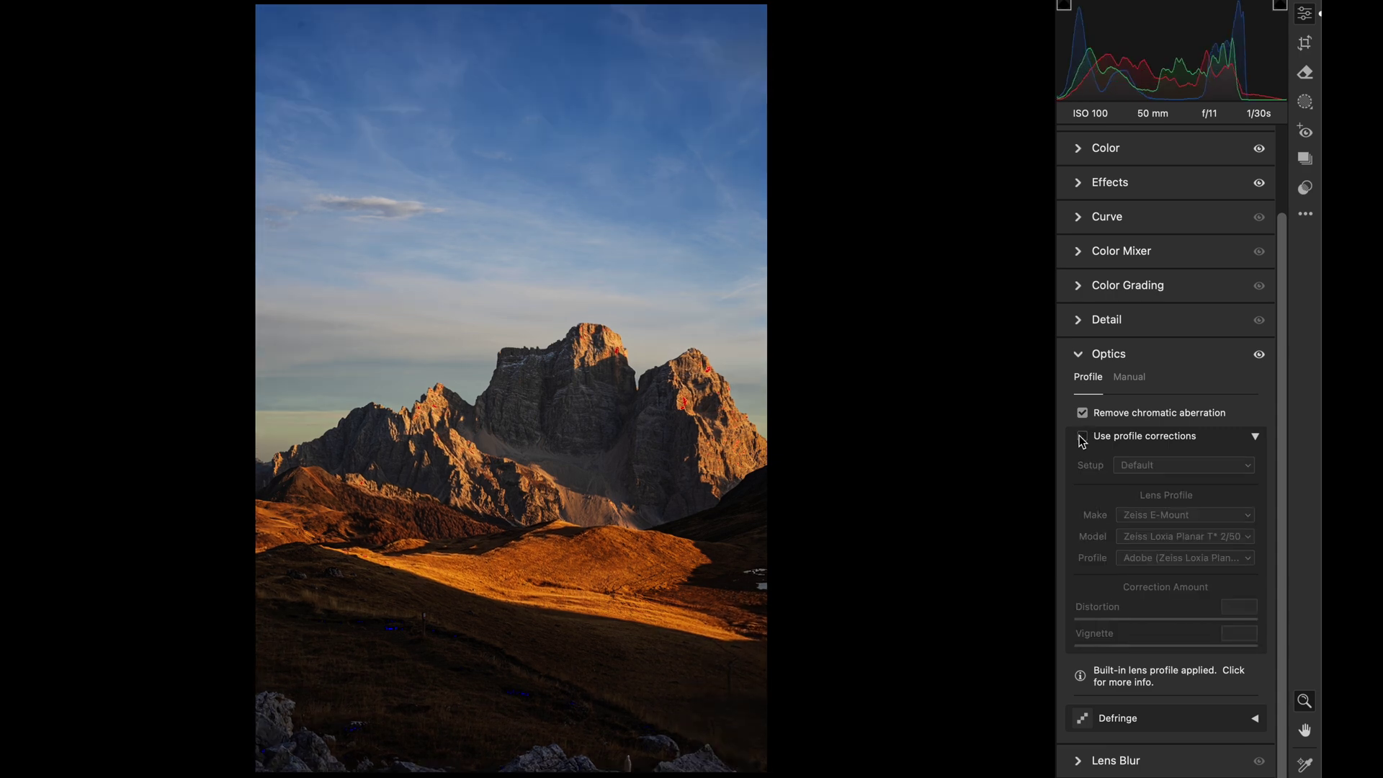
{"action": "left_click", "coordinate": [1083, 437]}
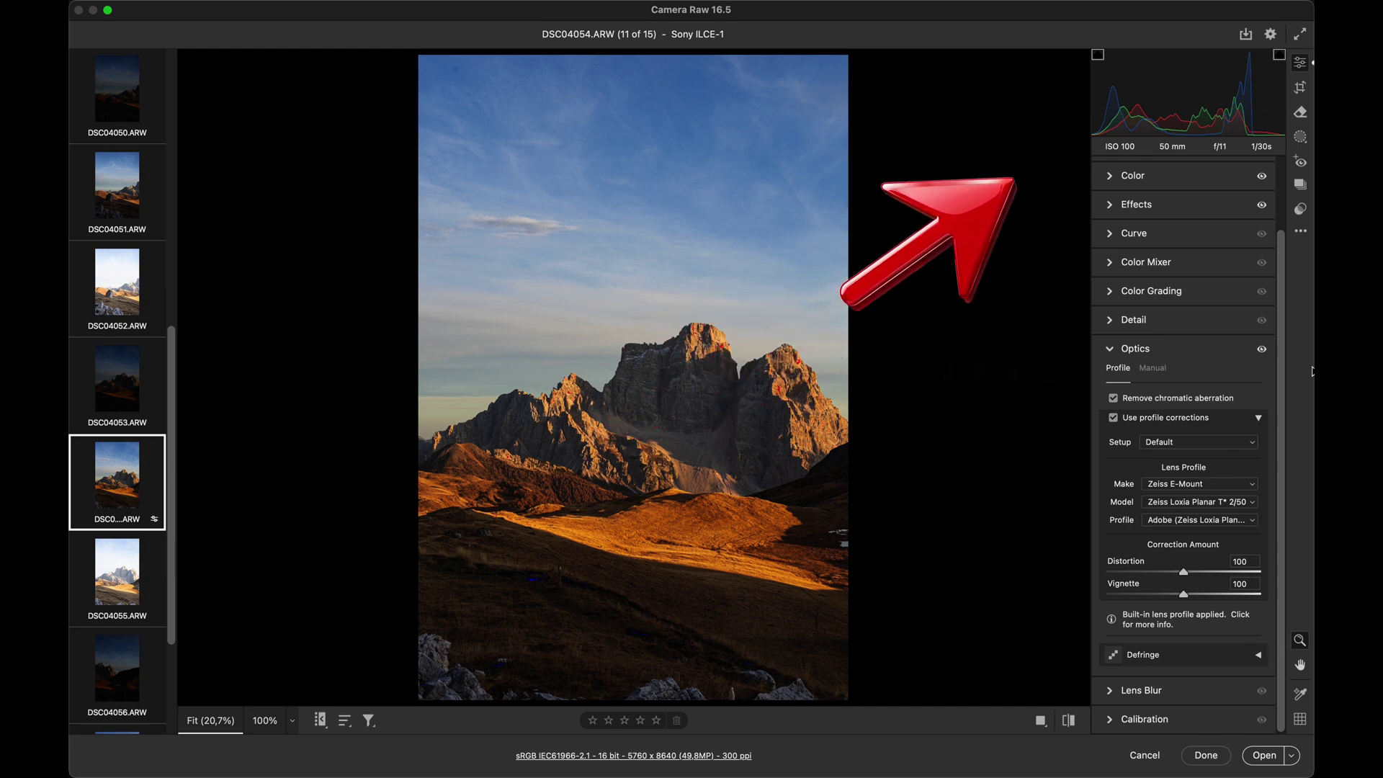
Save the edited photo as DSC04054.tif in TIFF format beside the original RAW.
{"action": "left_click", "coordinate": [1247, 36]}
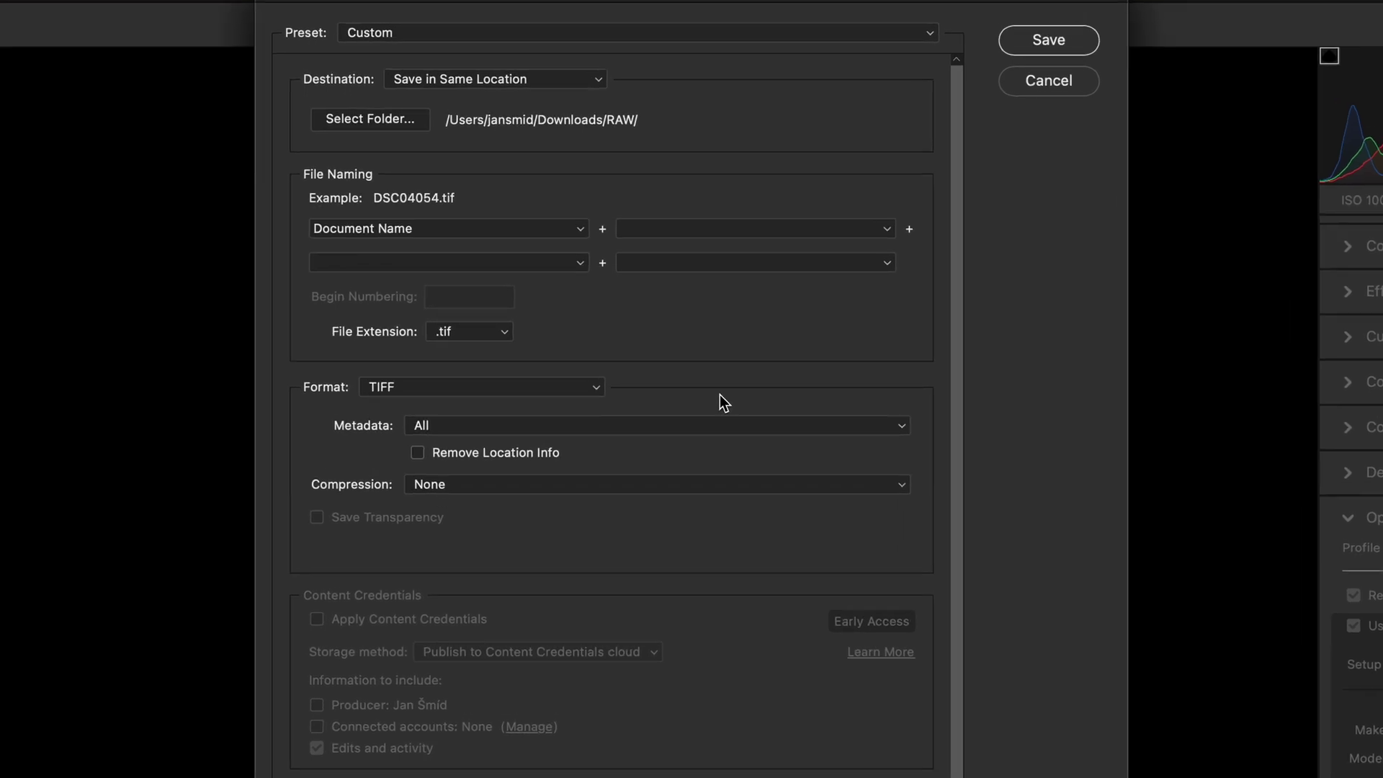
{"action": "left_click", "coordinate": [580, 389]}
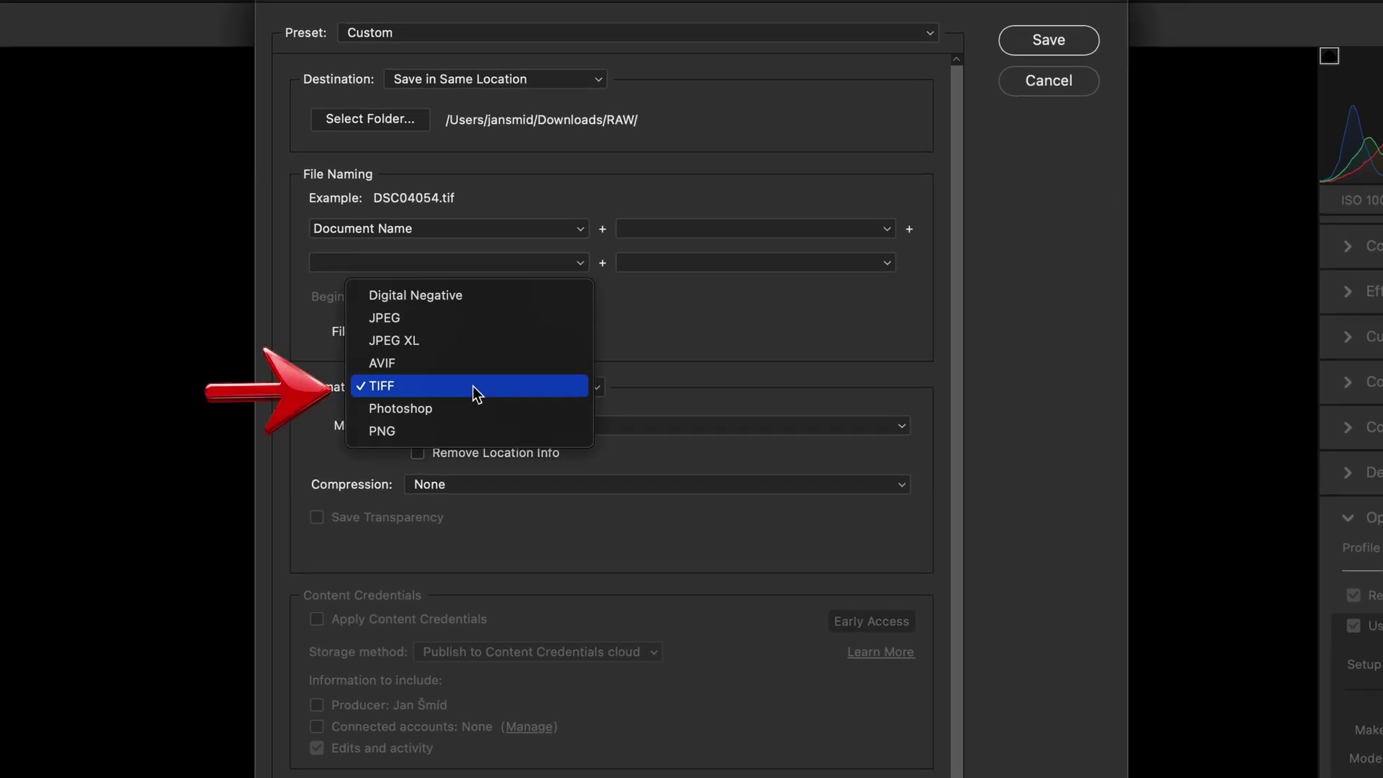
{"action": "left_click", "coordinate": [464, 385]}
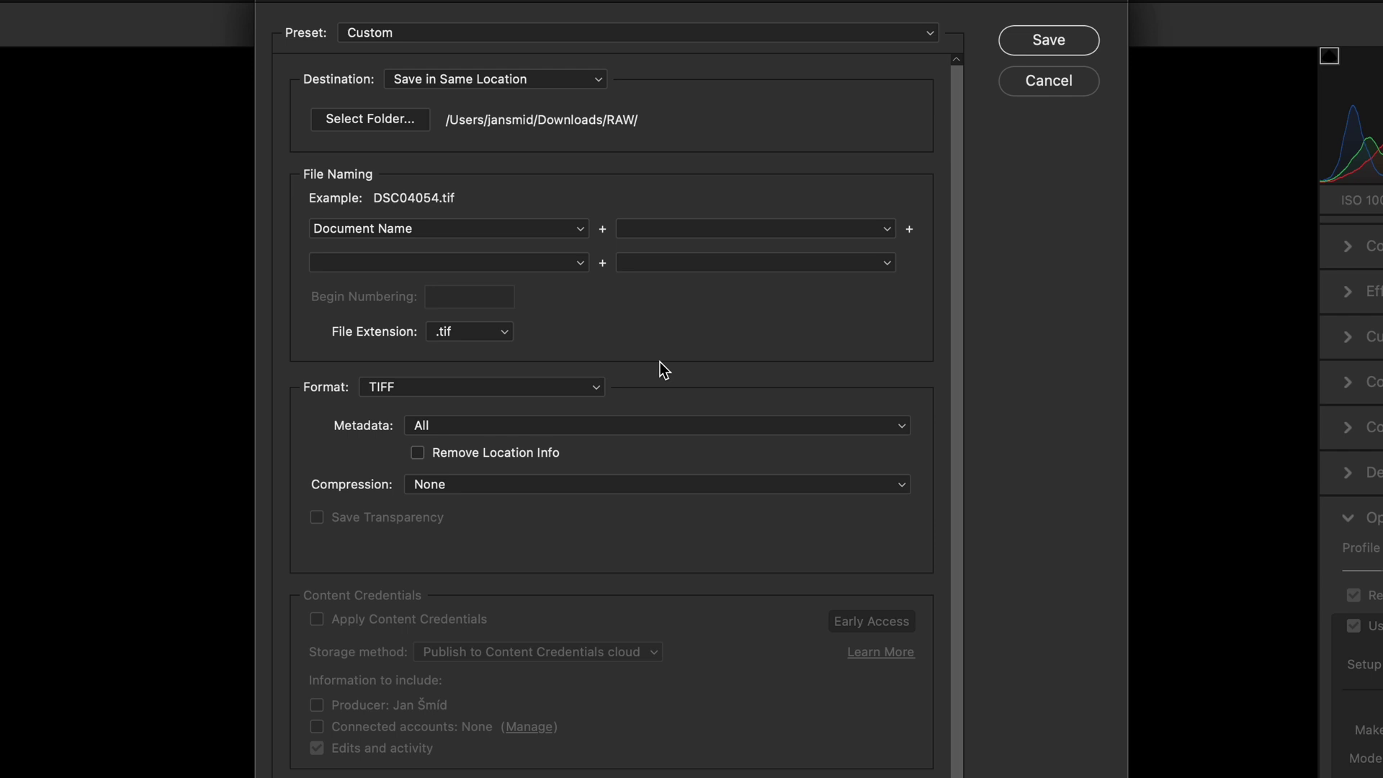
{"action": "left_click", "coordinate": [1049, 40]}
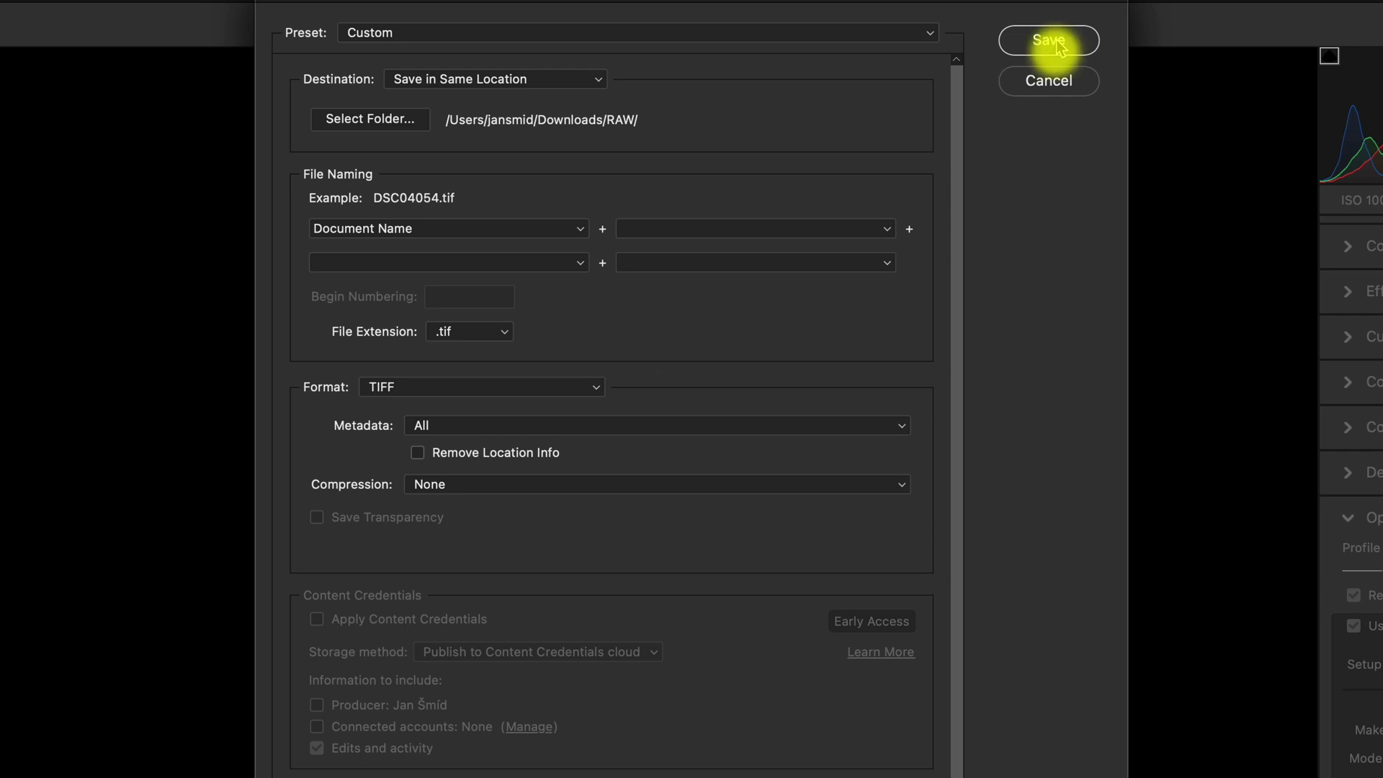